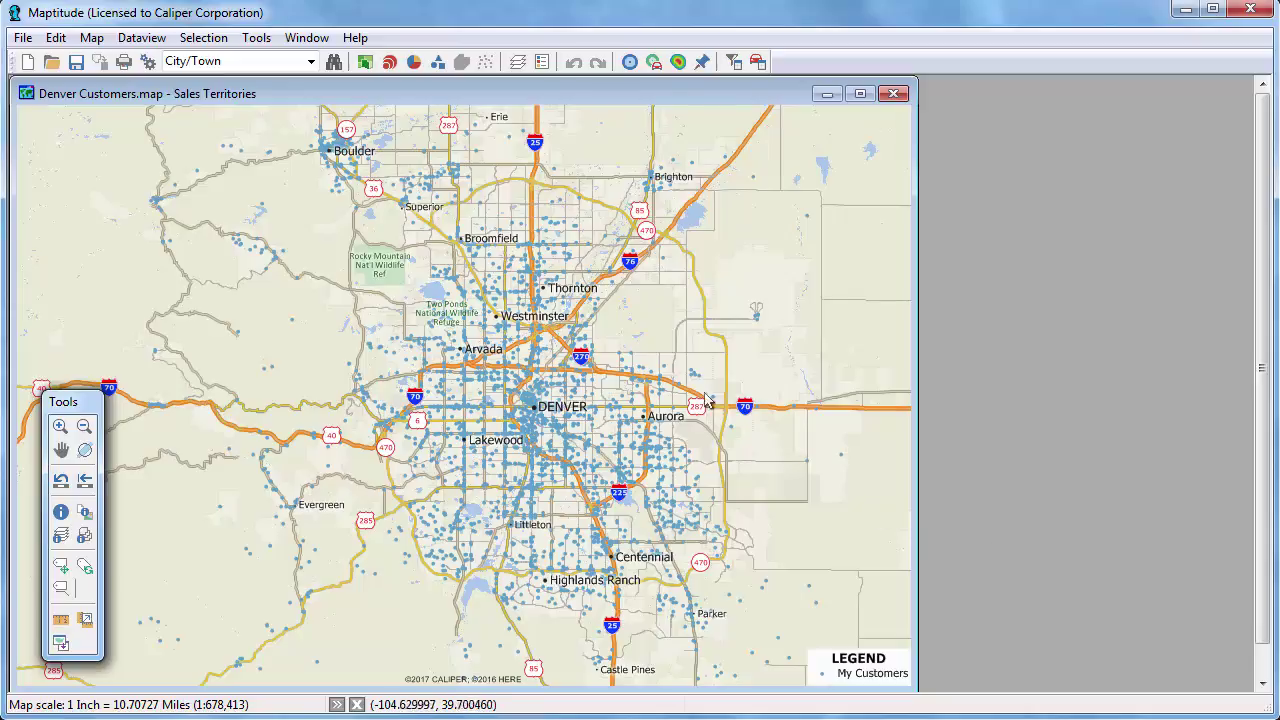
Start a new Territories map from the My Customers sheet of Sample Customers United States.xlsx.
left_click(27, 62)
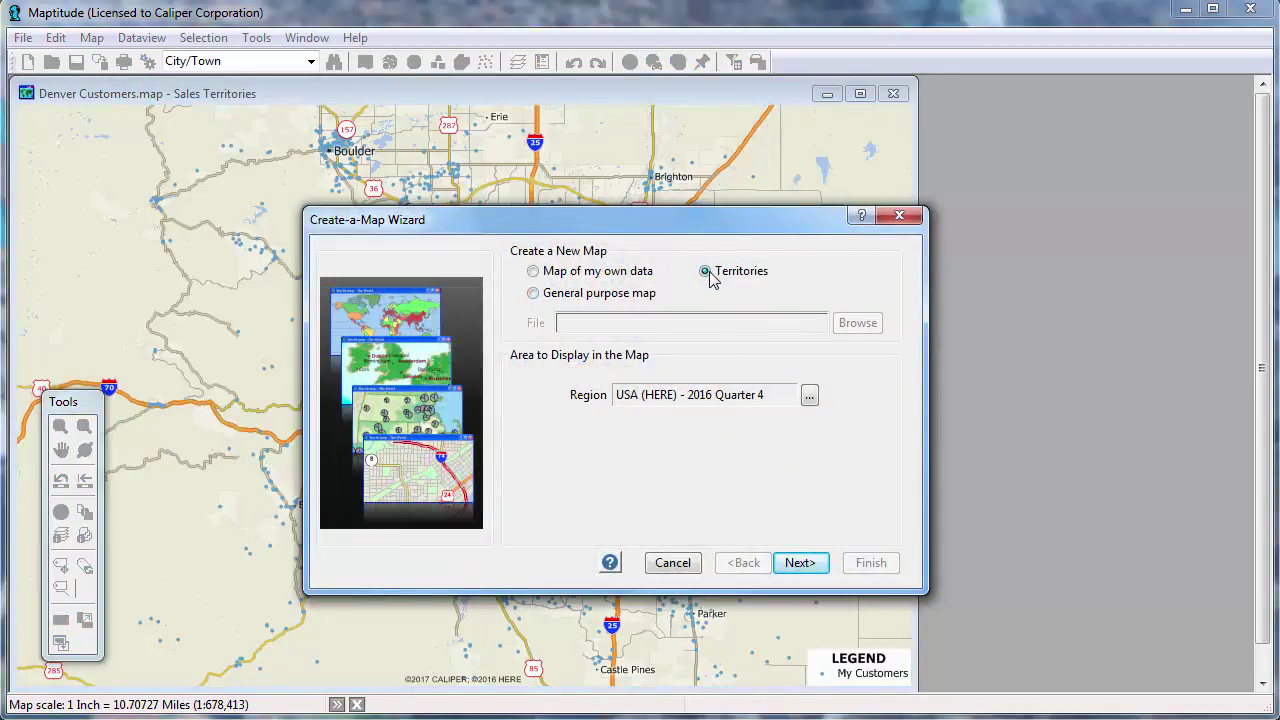
left_click(801, 563)
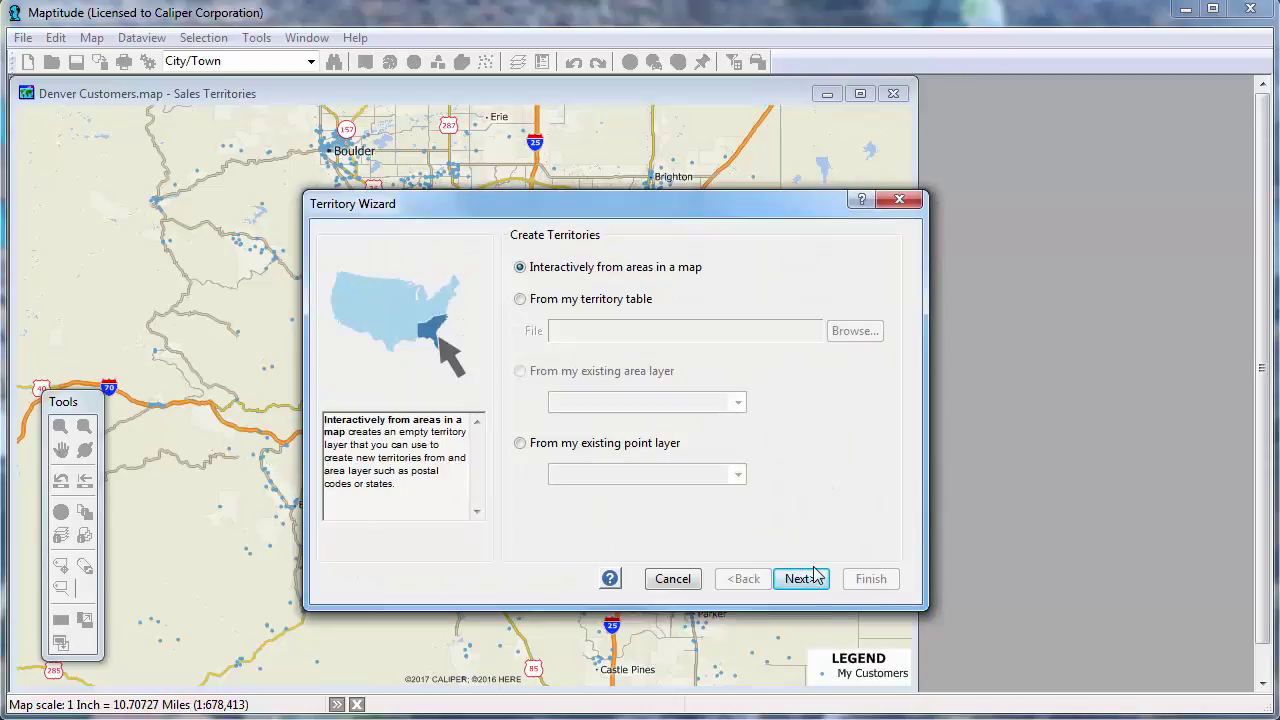
left_click(598, 300)
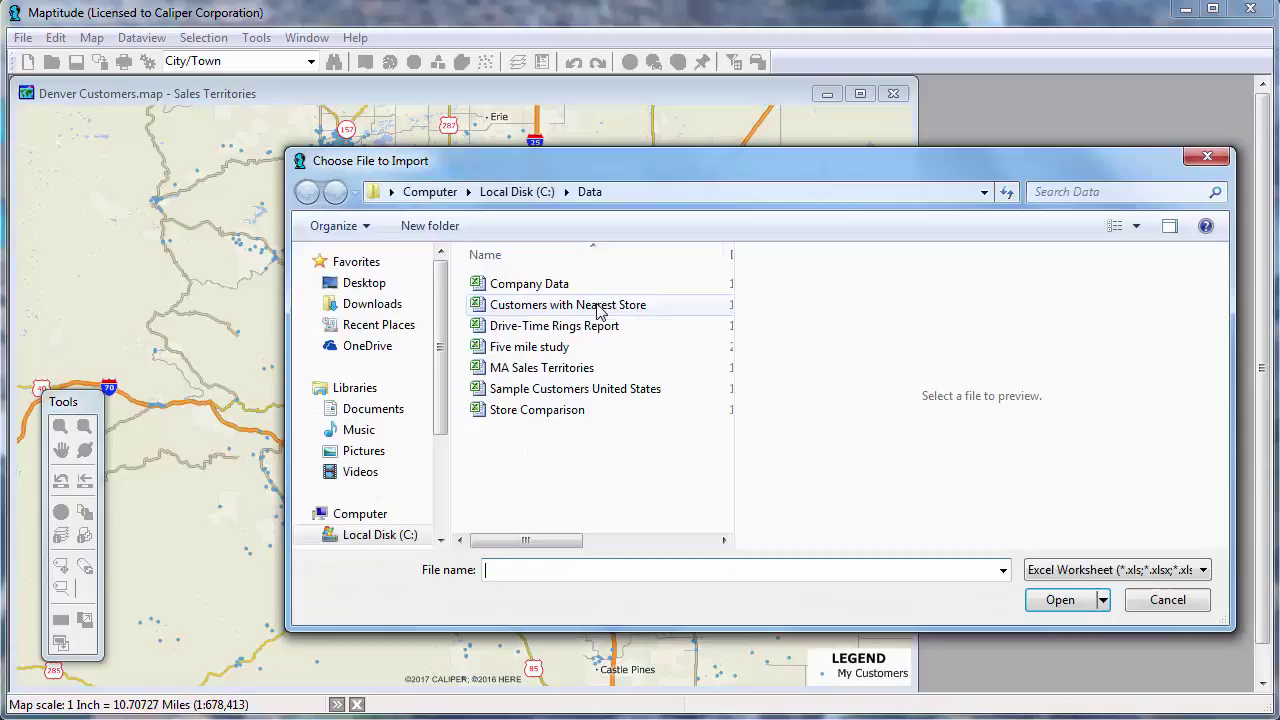
left_click(566, 389)
left_click(1058, 600)
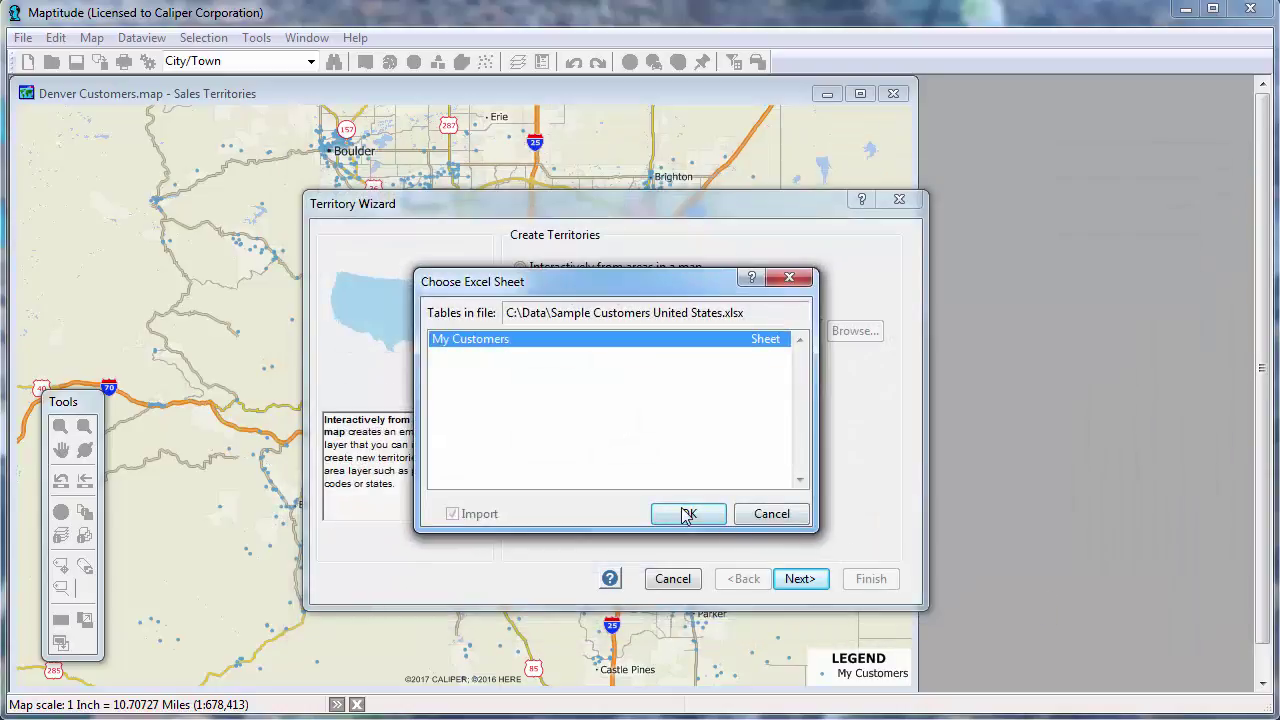
left_click(686, 514)
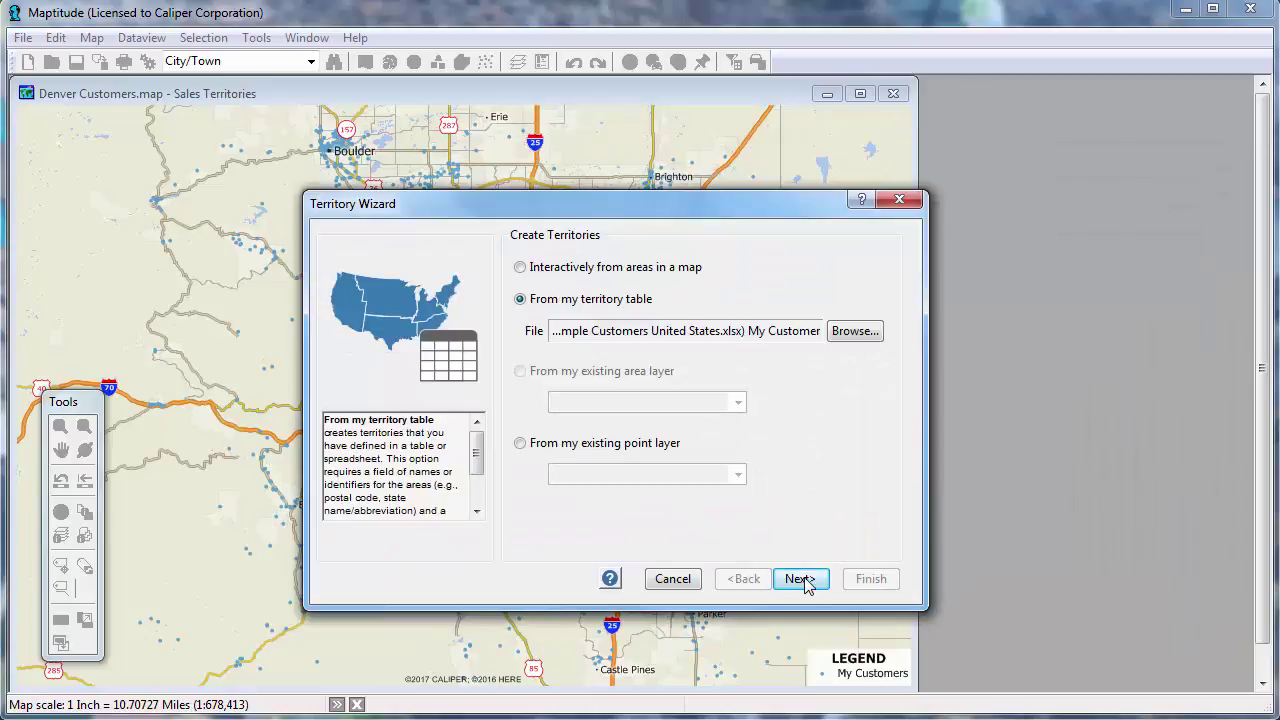
Advance to the tracking fields and add [QTR2 Sales] from the territory table.
left_click(800, 579)
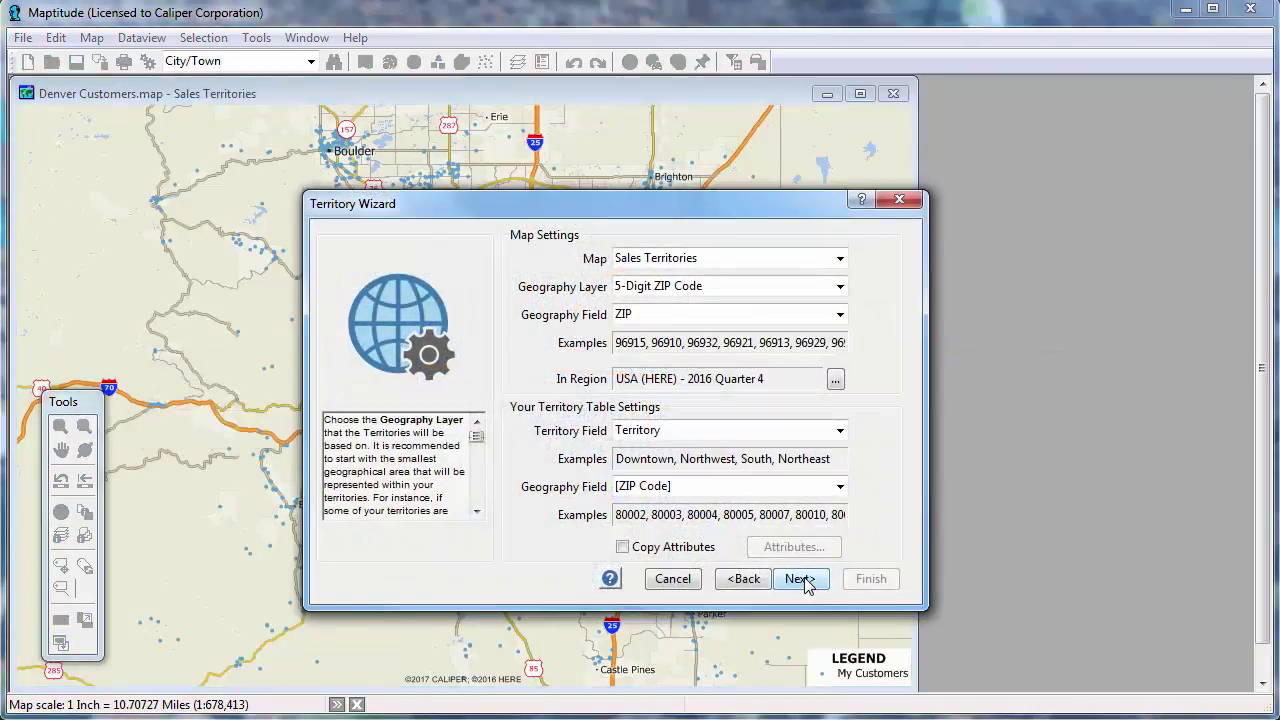
left_click(800, 579)
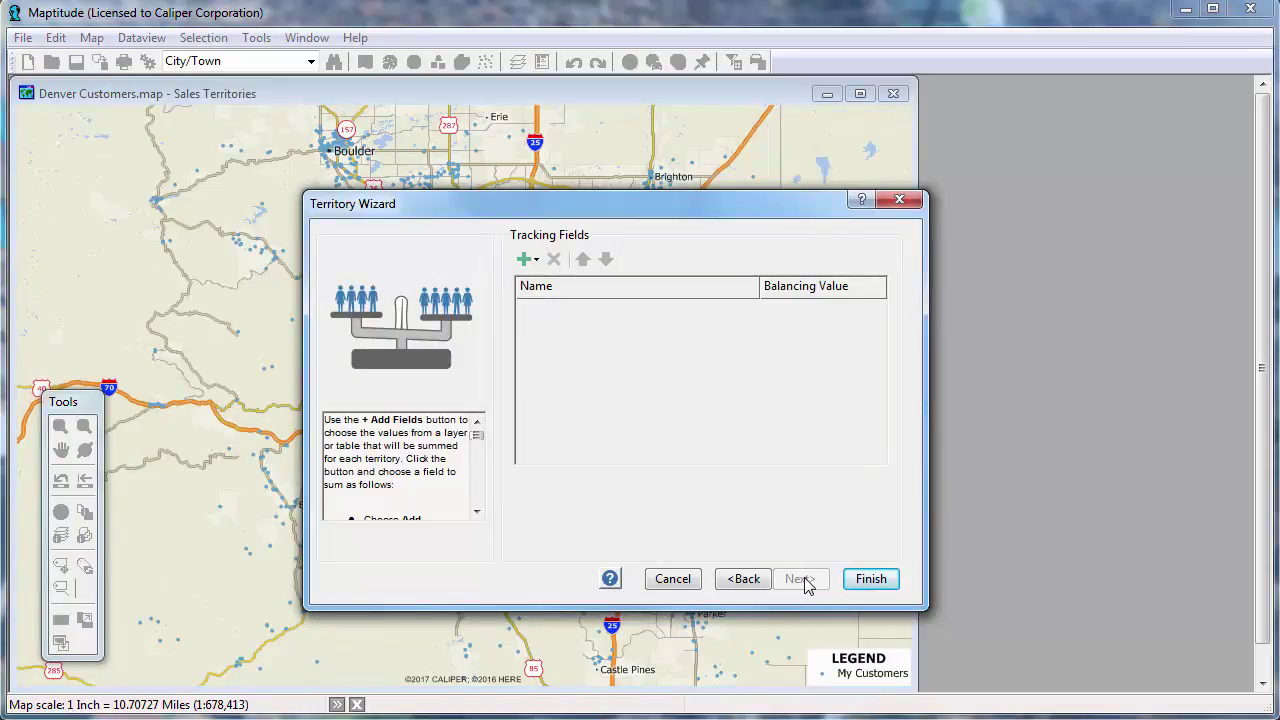
left_click(536, 260)
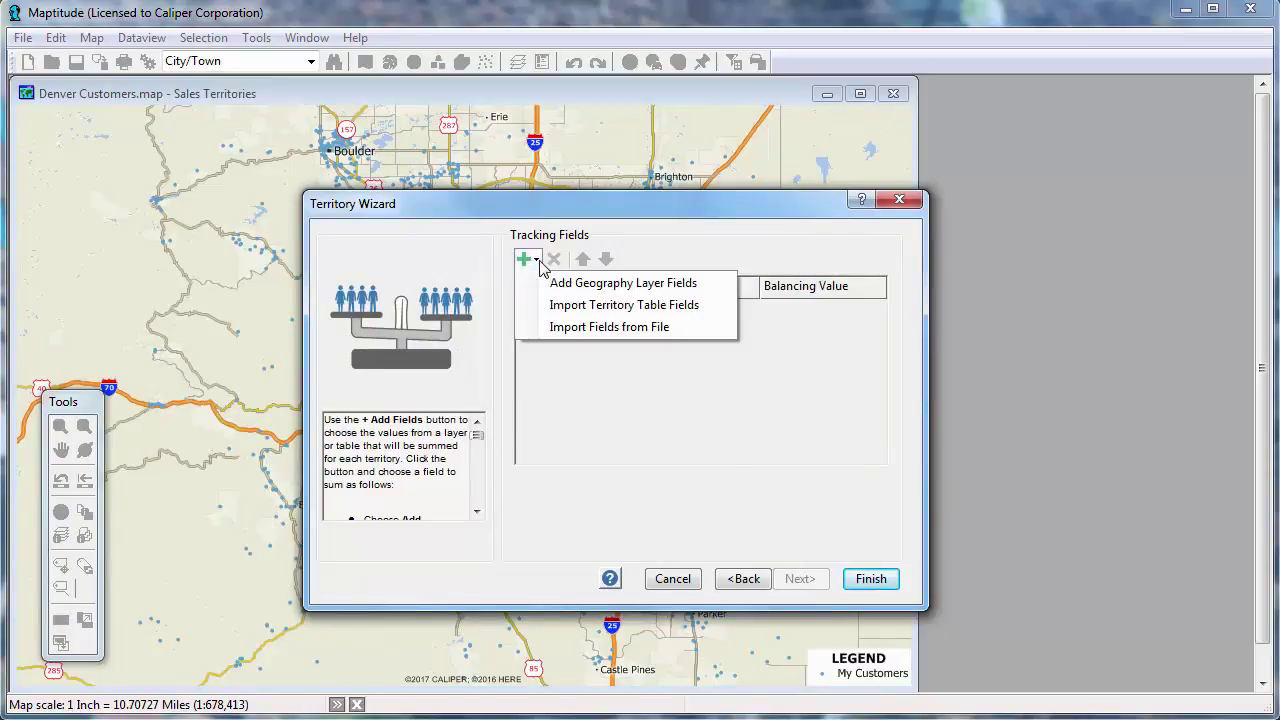
left_click(566, 306)
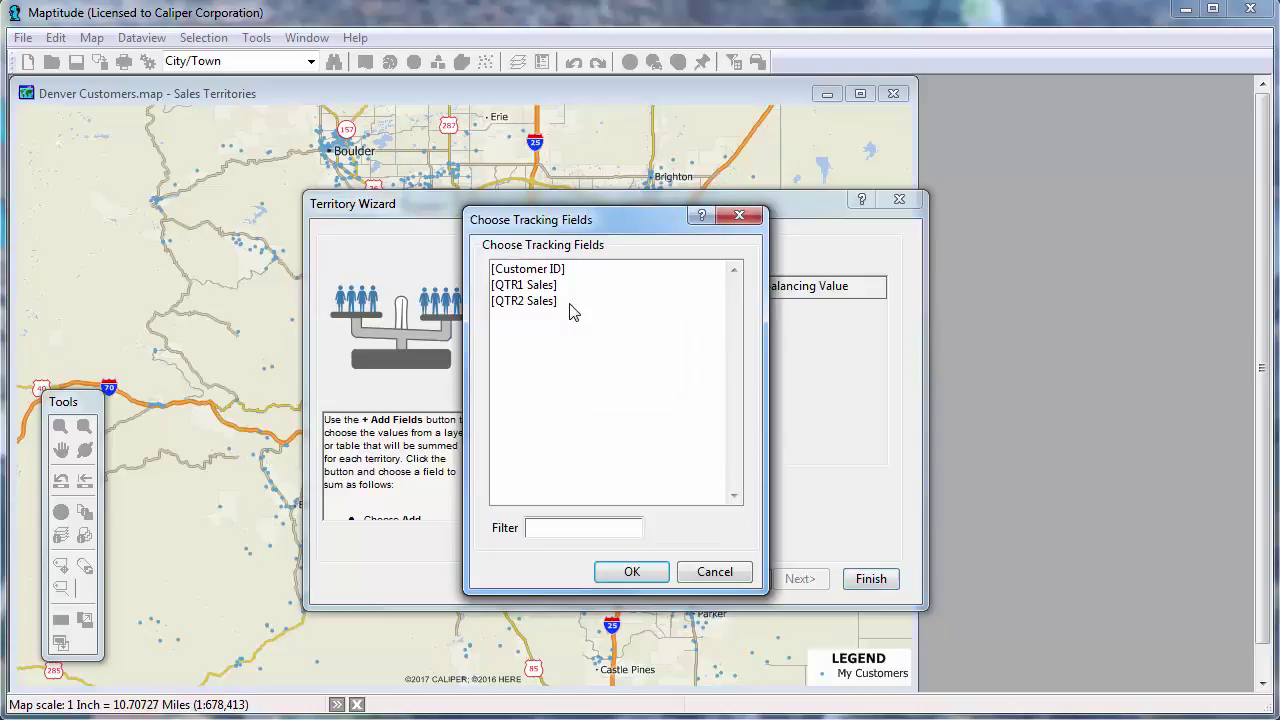
left_click(570, 302)
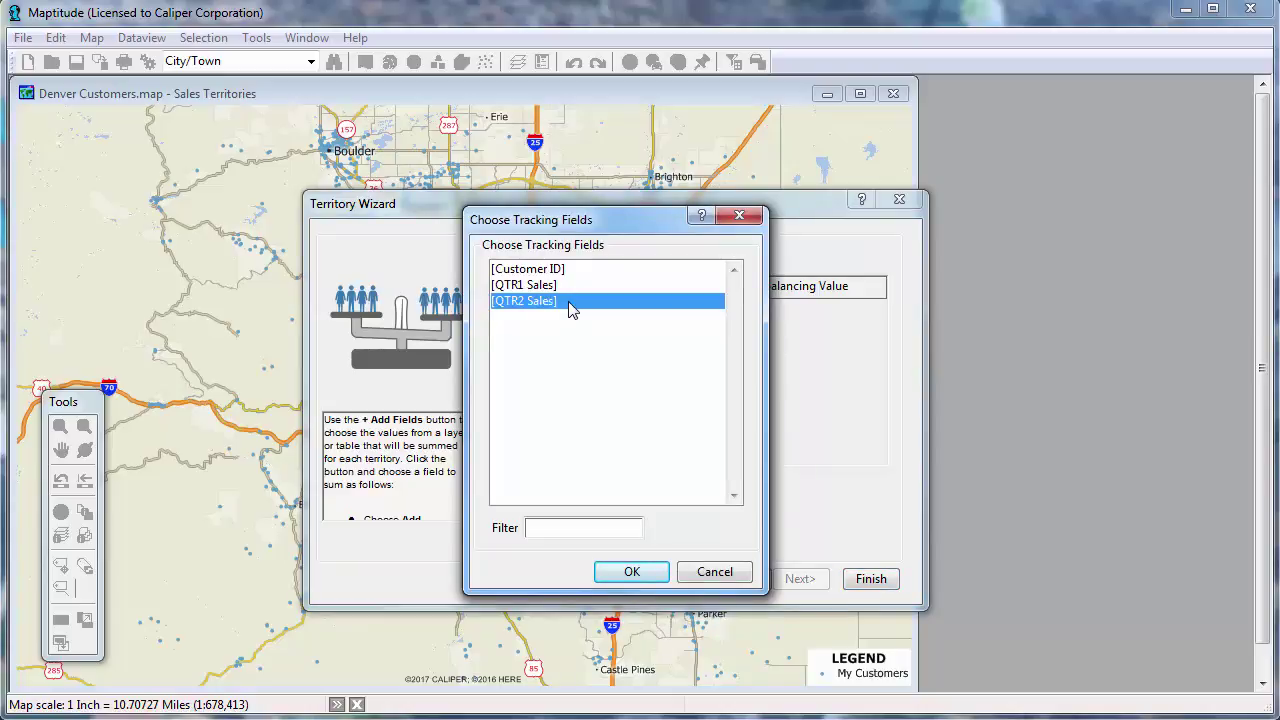
left_click(632, 572)
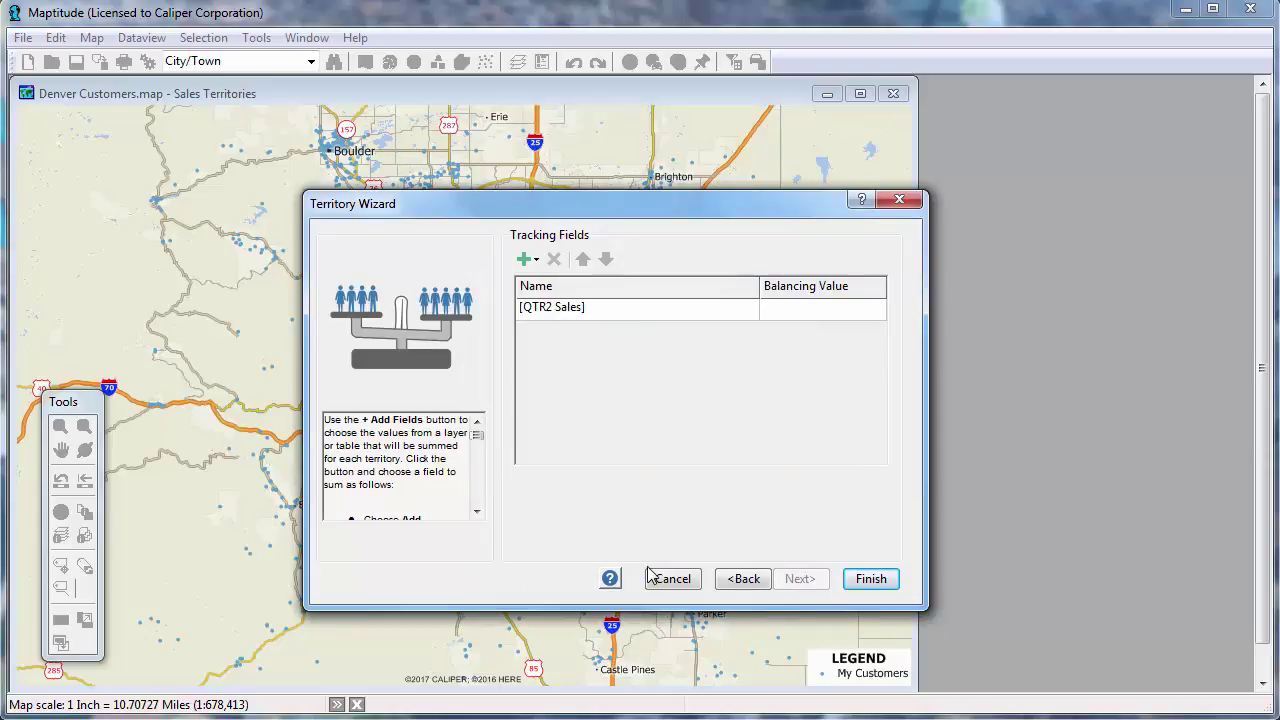
Add Population from the geography layer as a second tracking field and finish the wizard.
left_click(530, 260)
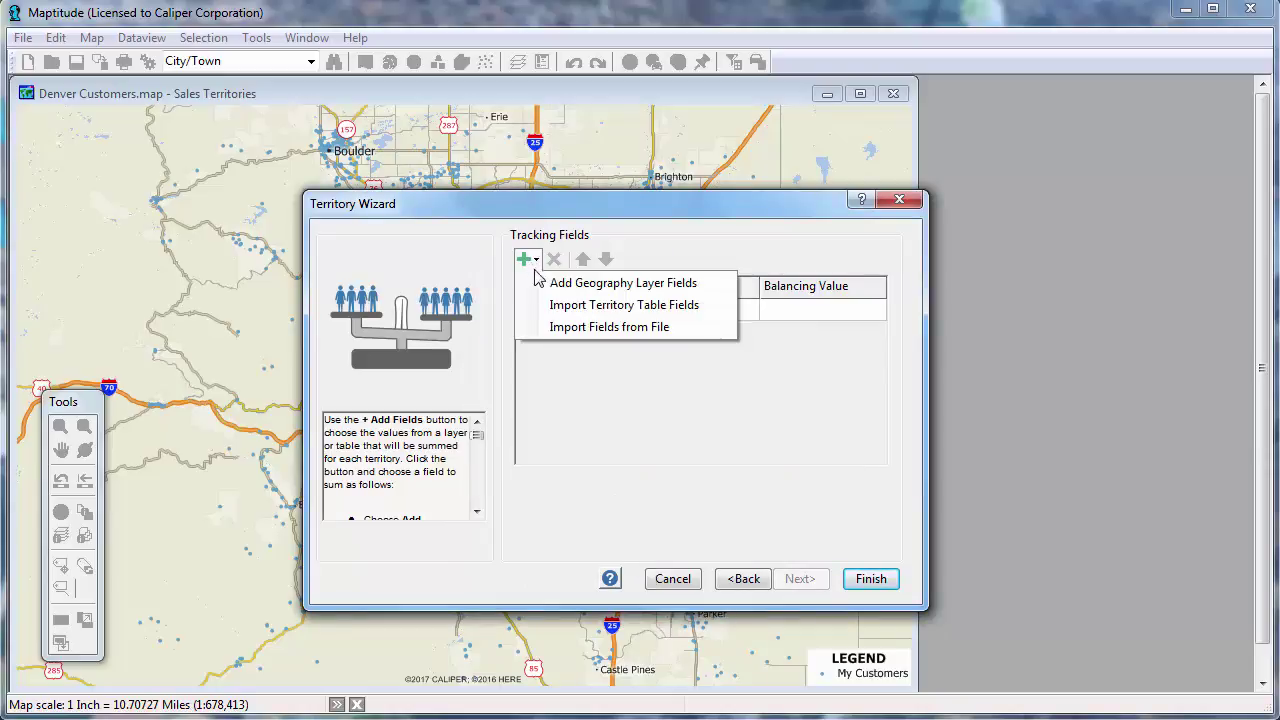
left_click(560, 284)
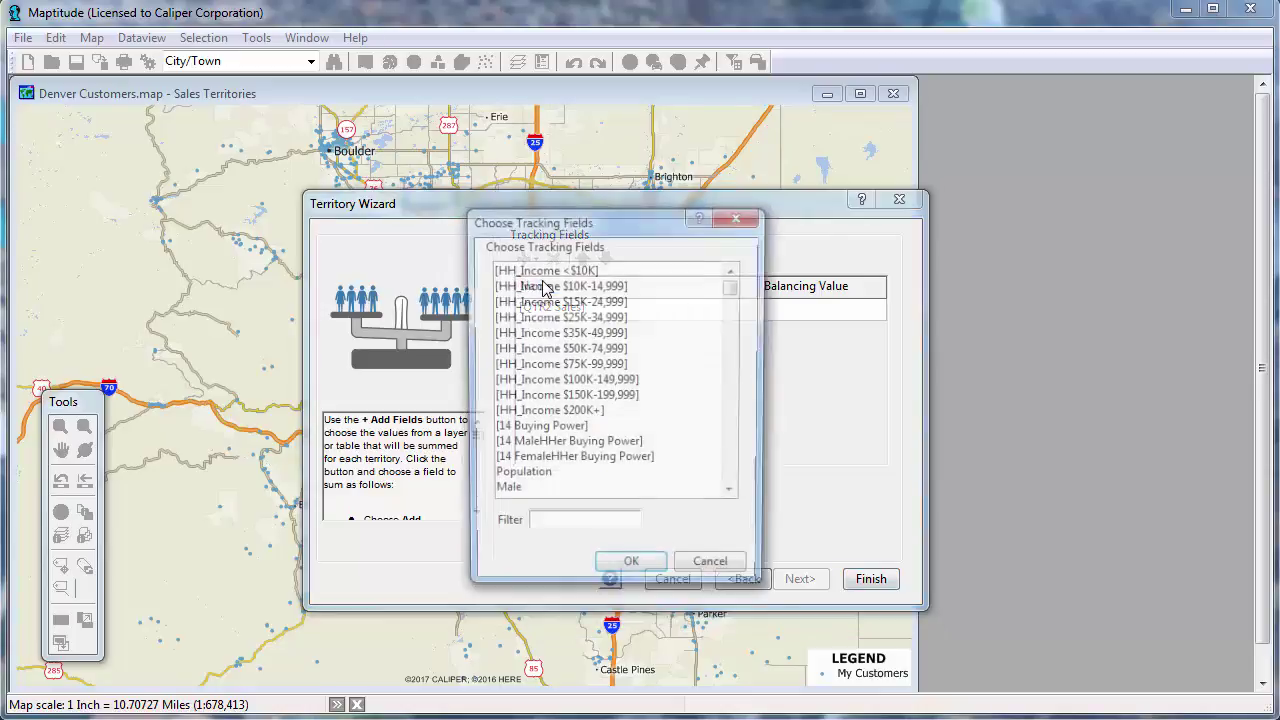
left_click(532, 478)
left_click(610, 576)
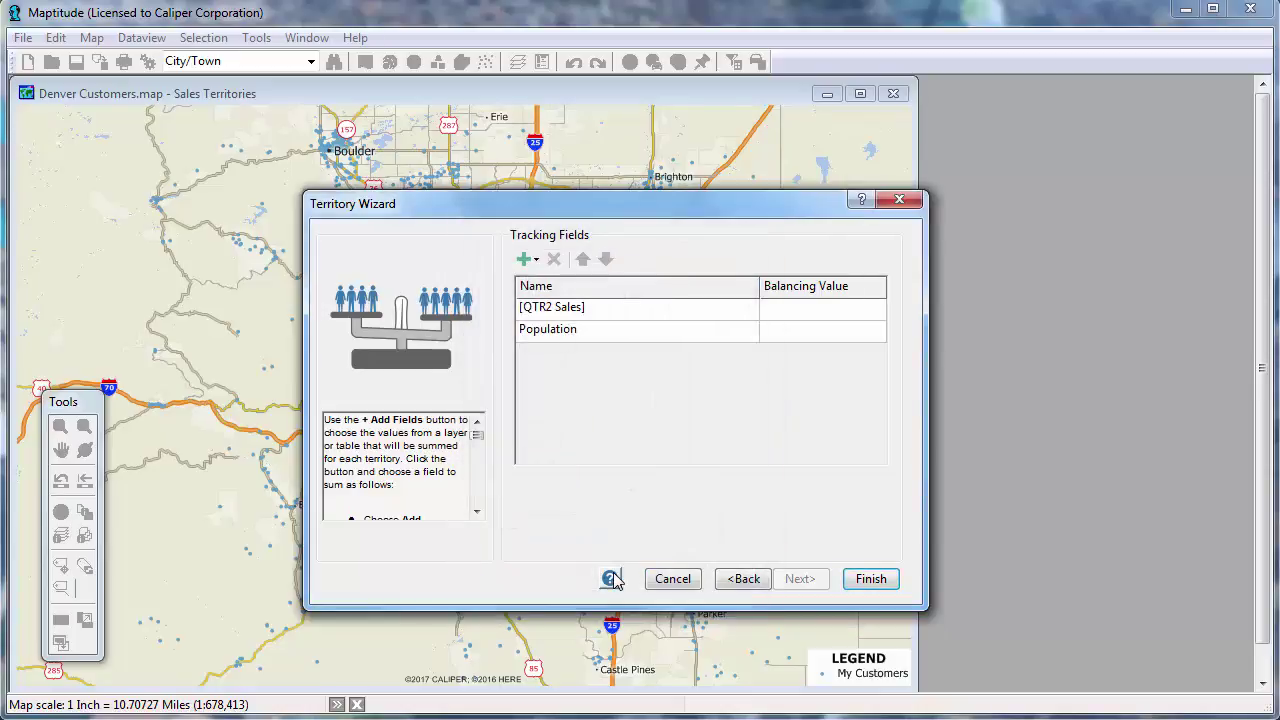
left_click(884, 584)
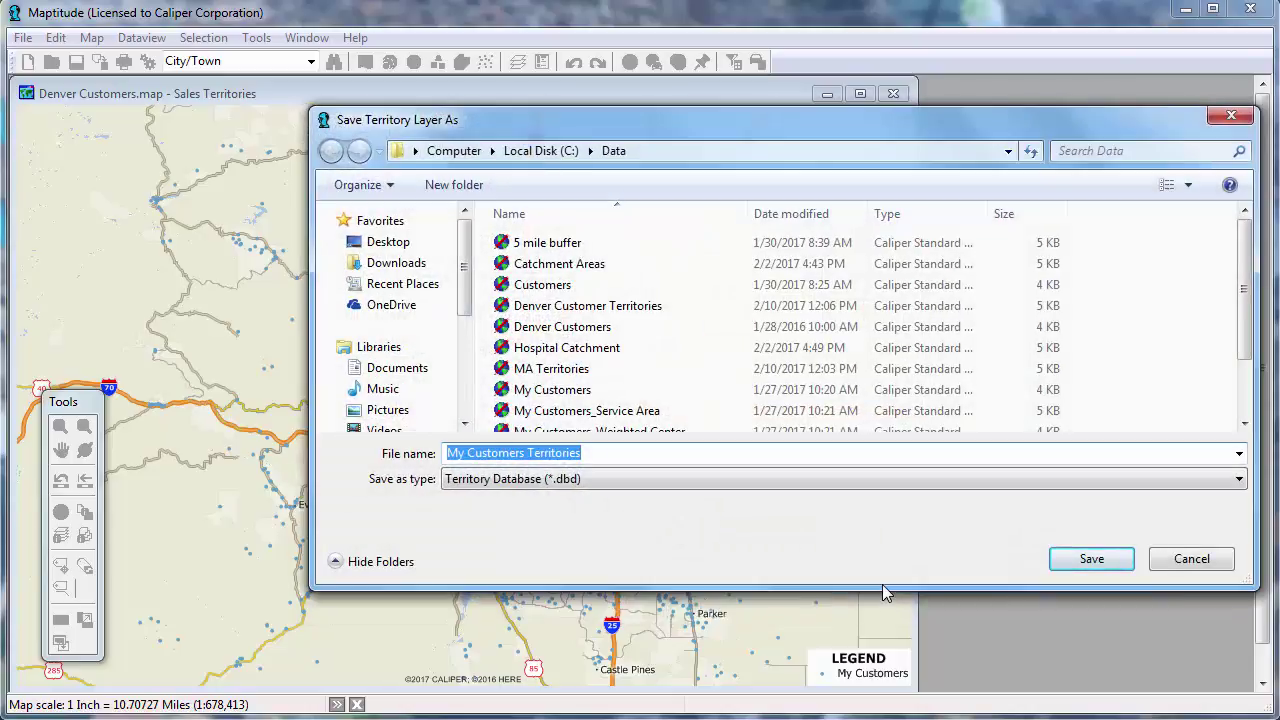
Save the layer as My Customers Territories, creating Downtown, Northeast, Northwest and South.
left_click(1079, 562)
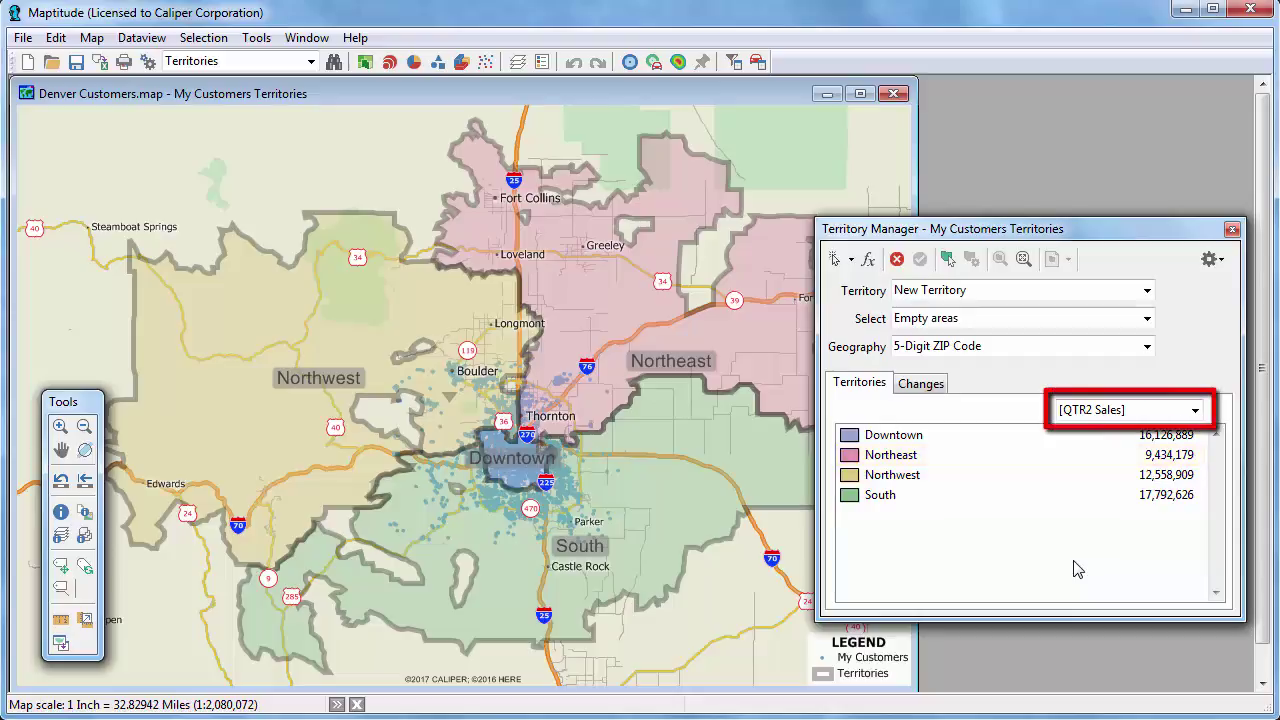
Switch the Territory Manager totals to Population and enable picking a territory from the map.
left_click(1118, 412)
left_click(1108, 447)
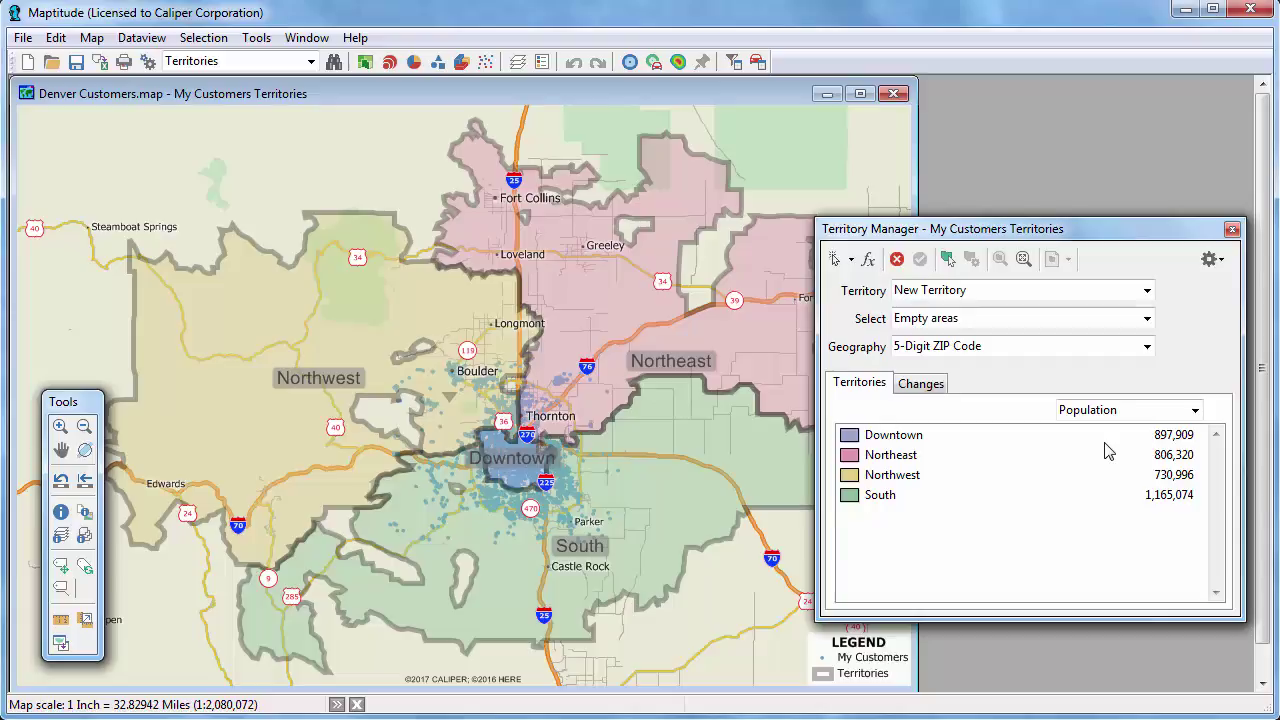
left_click(1112, 296)
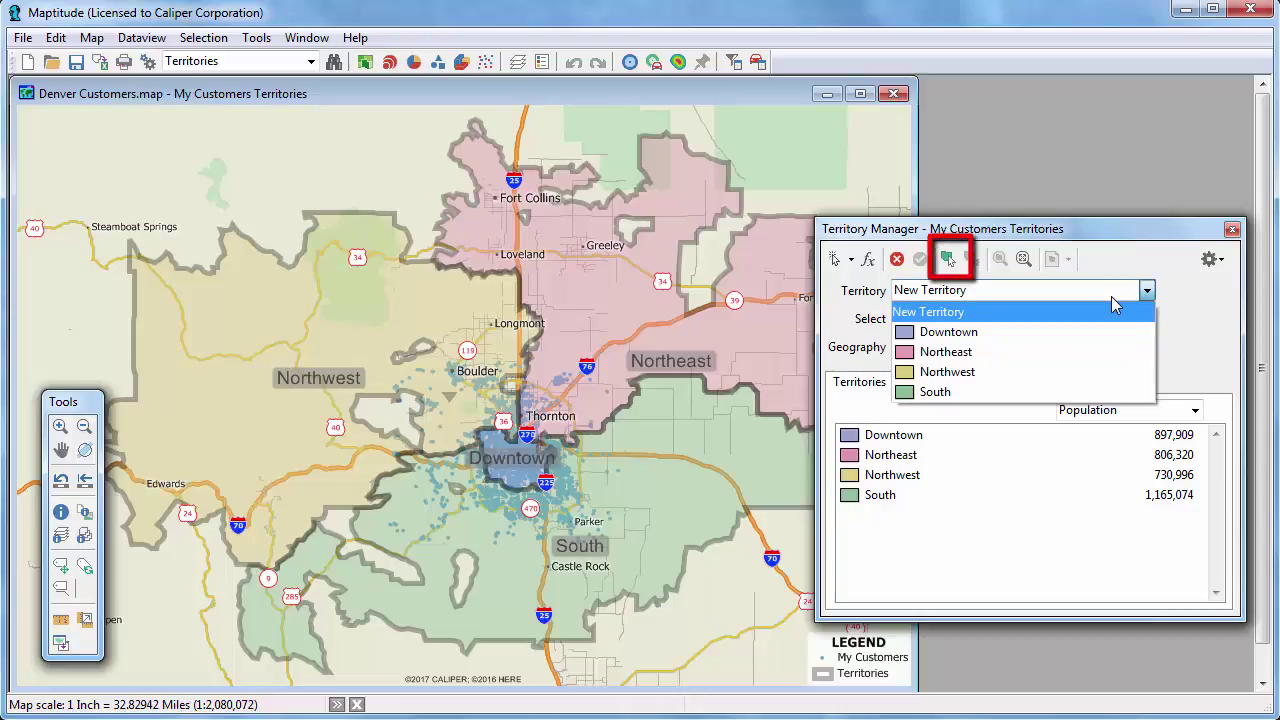
left_click(949, 260)
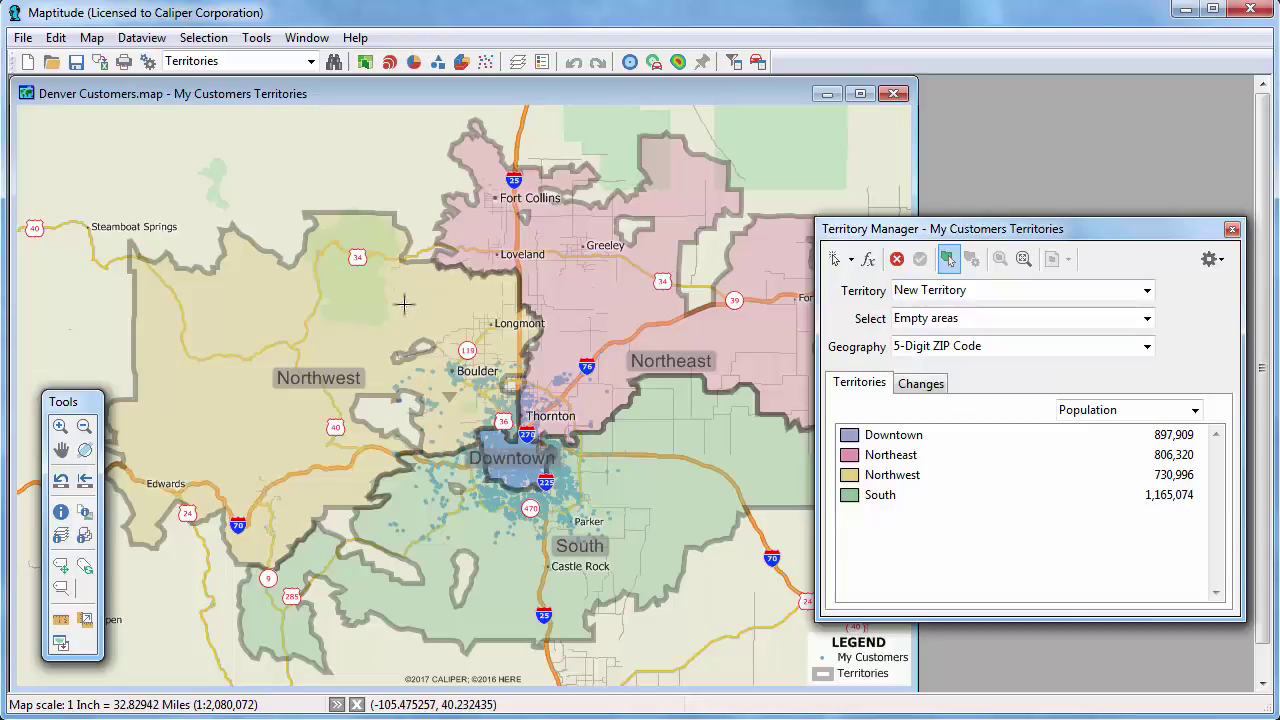
Make Northwest the active territory and add four empty ZIP areas around Boulder to it.
left_click(404, 304)
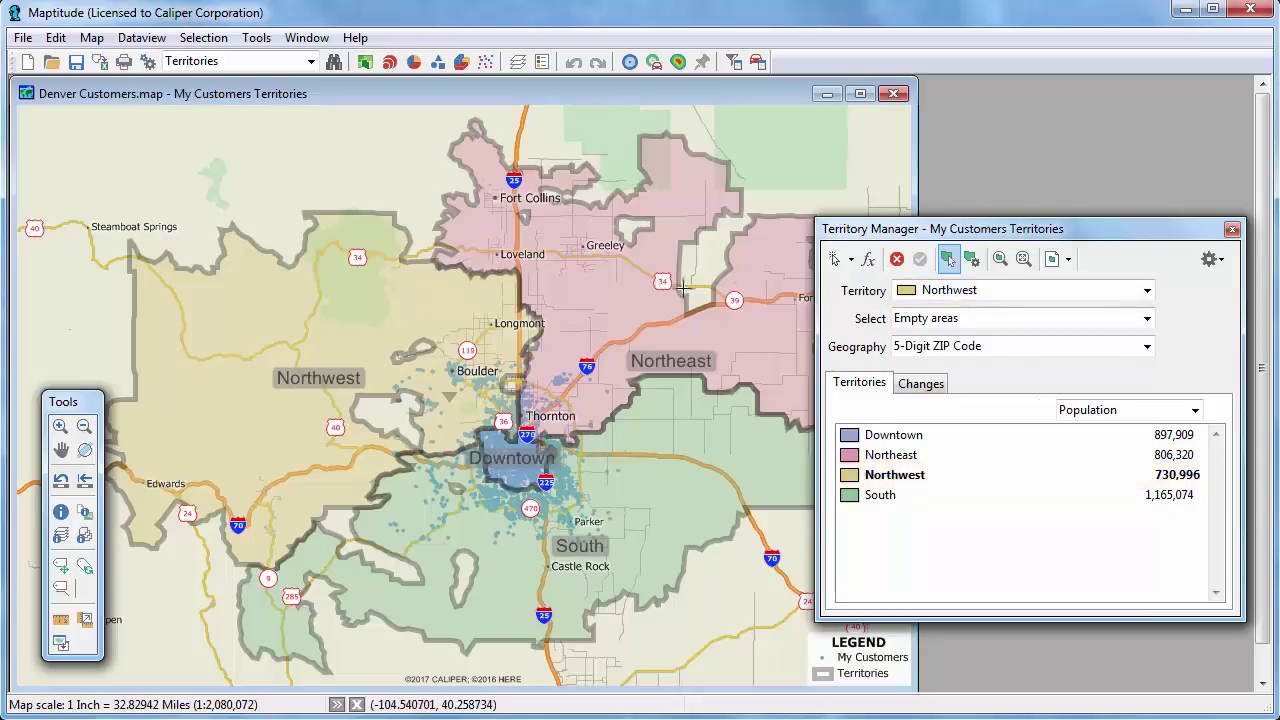
left_click(851, 259)
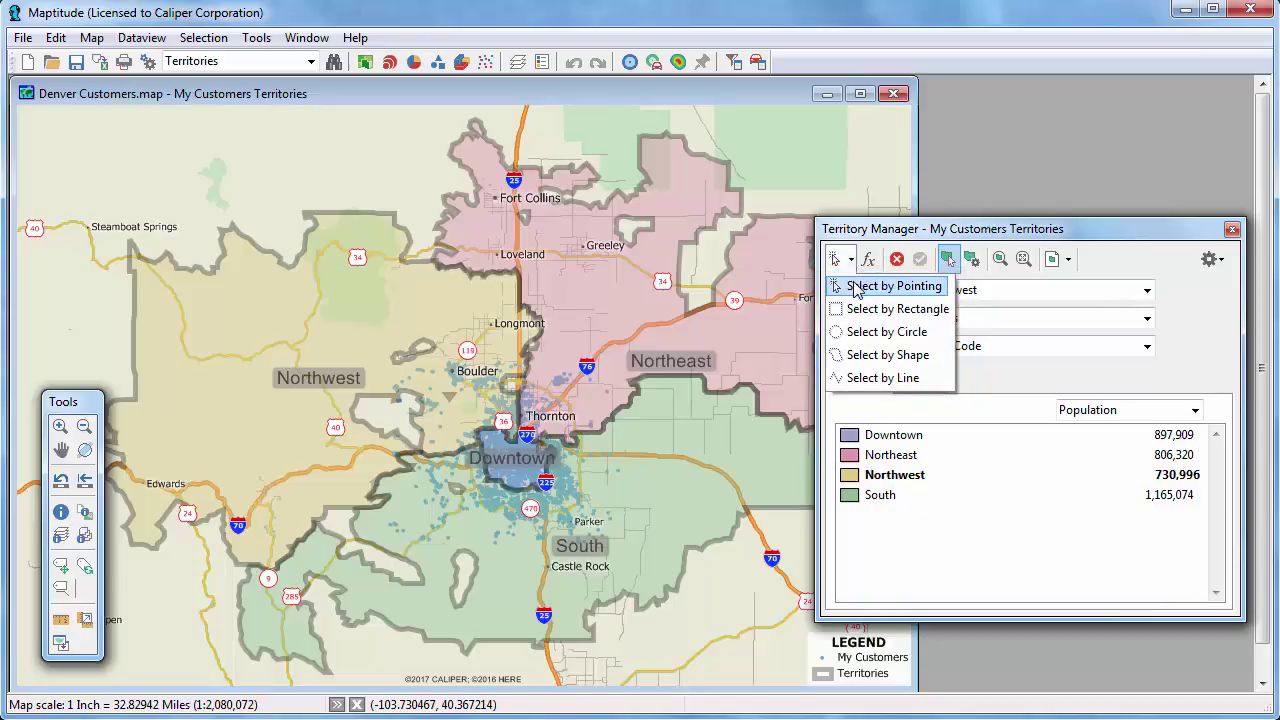
left_click(858, 286)
left_click(380, 412)
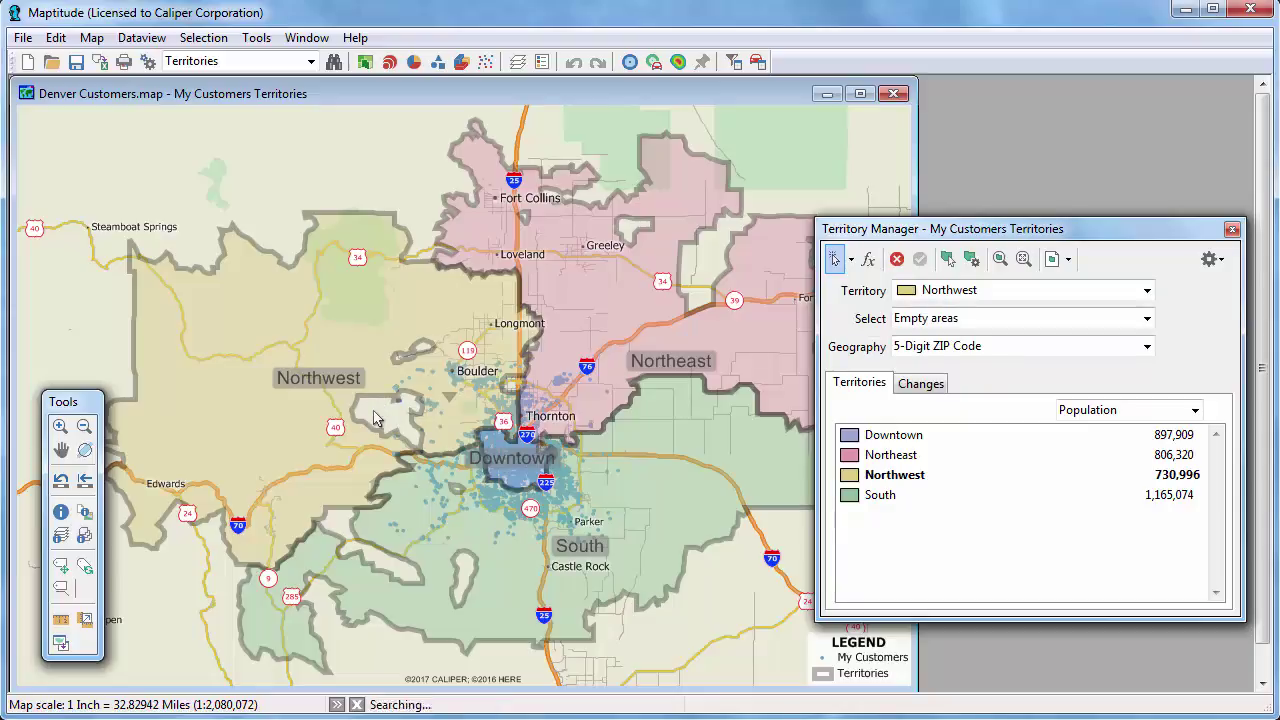
left_click(420, 355)
left_click(448, 397)
left_click(511, 386)
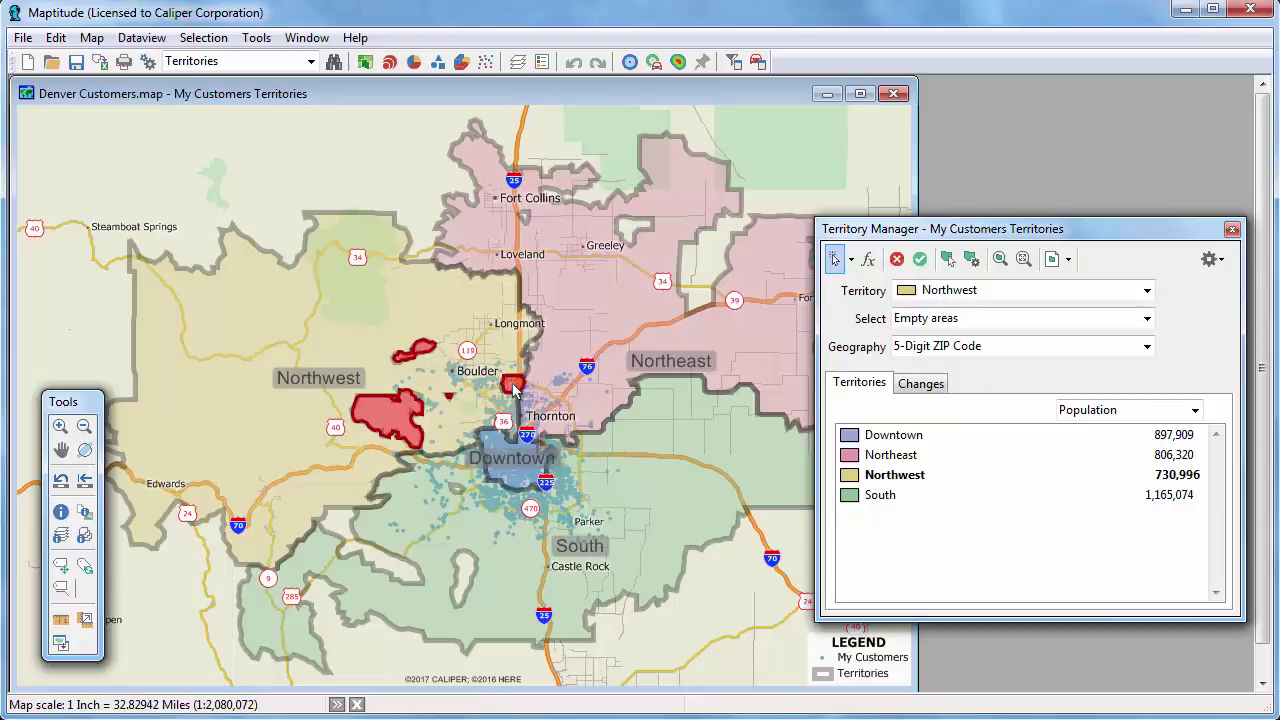
left_click(920, 260)
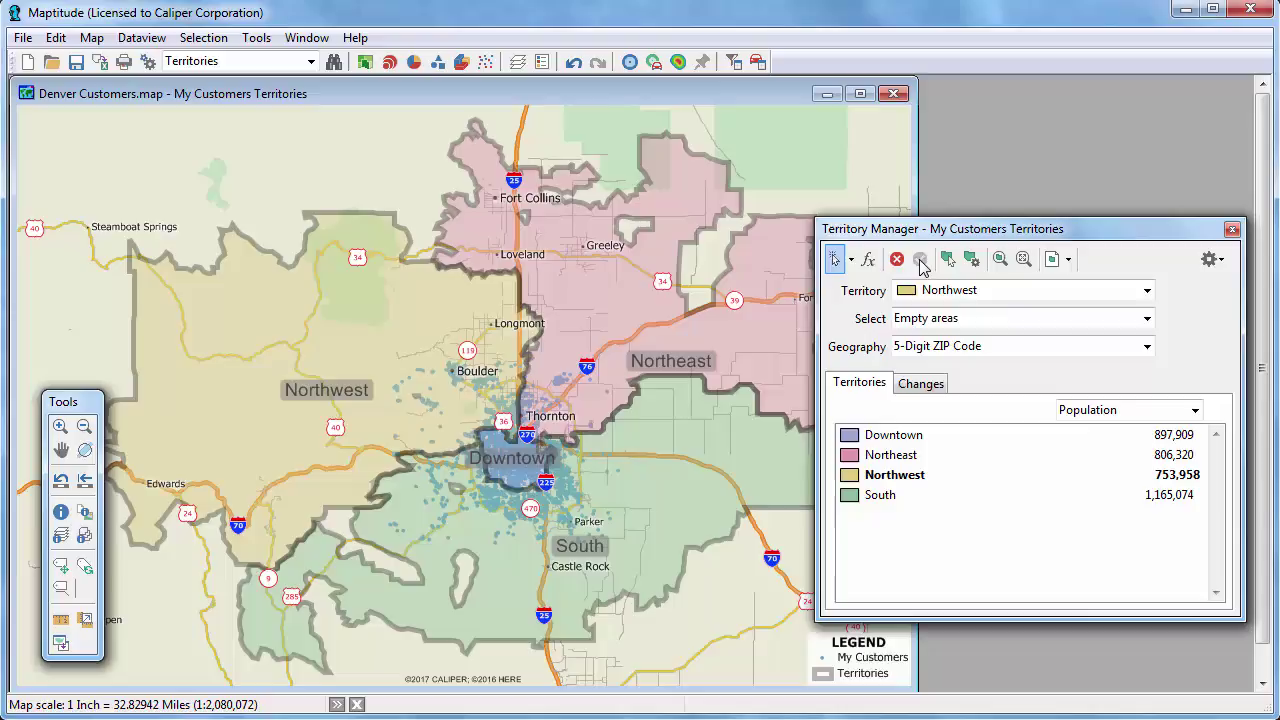
Add two empty areas near Greeley to the Northeast territory.
left_click(956, 289)
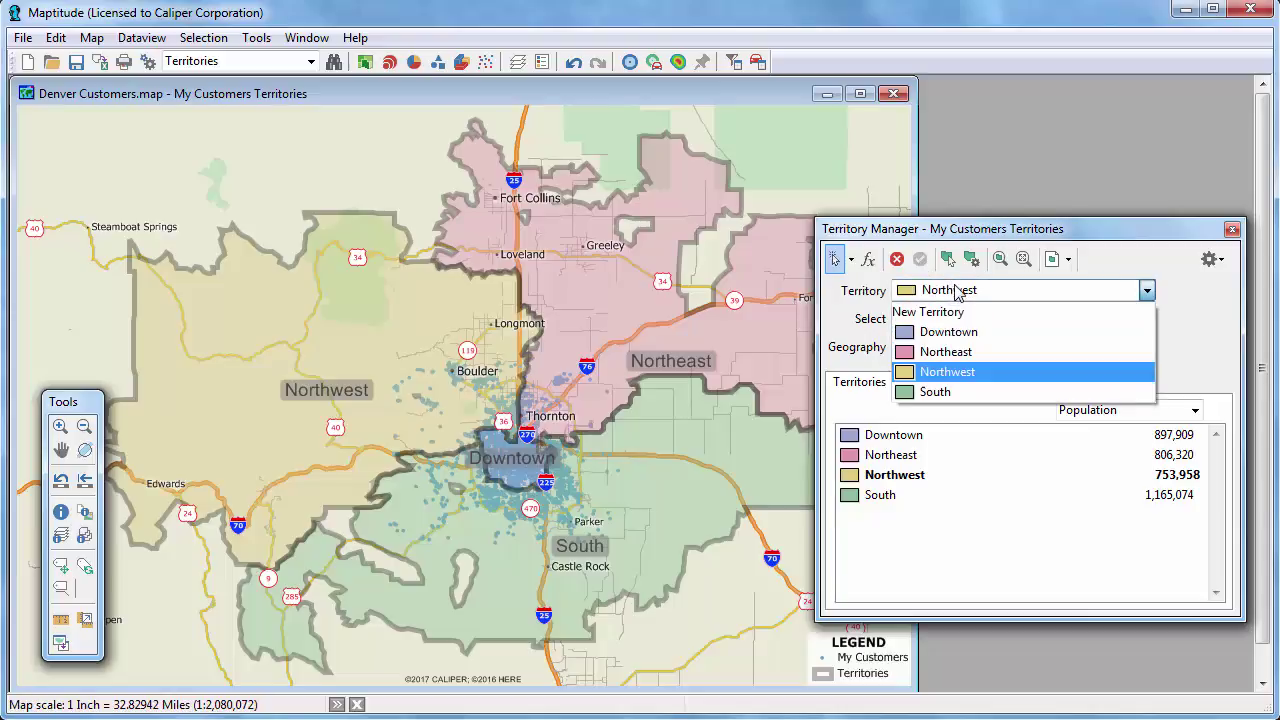
left_click(968, 352)
left_click(636, 232)
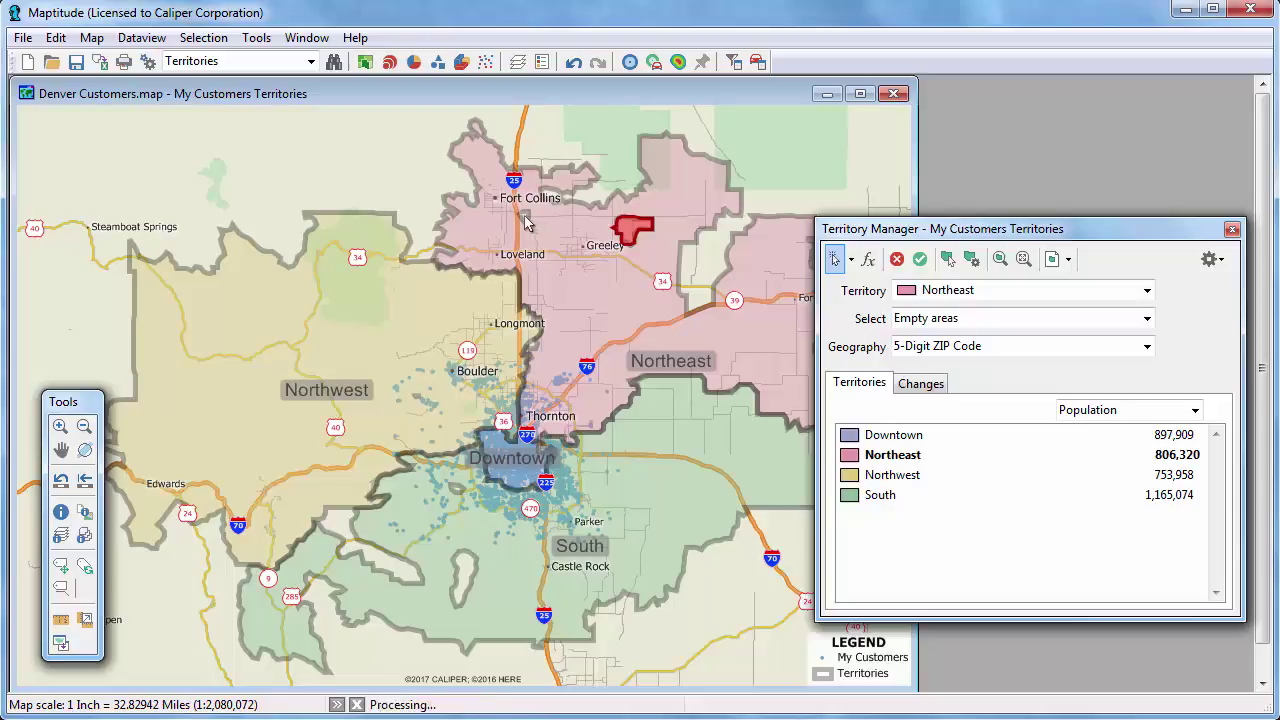
left_click(712, 255)
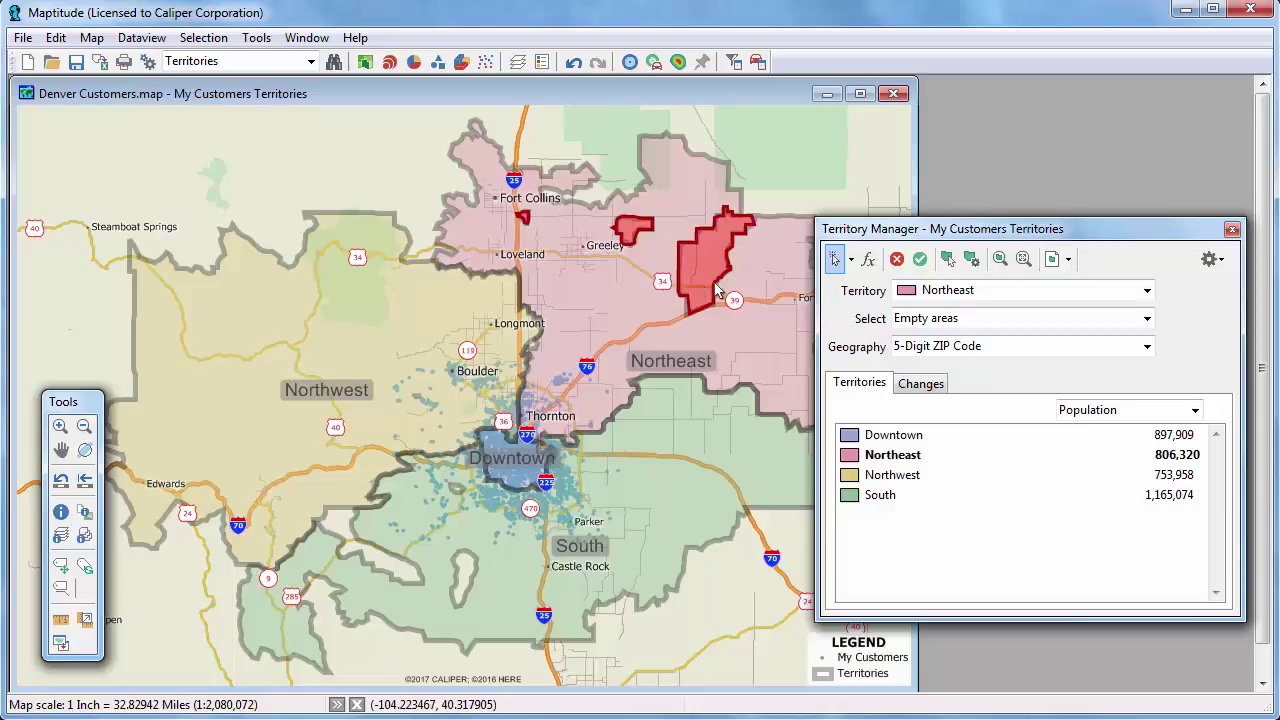
left_click(920, 260)
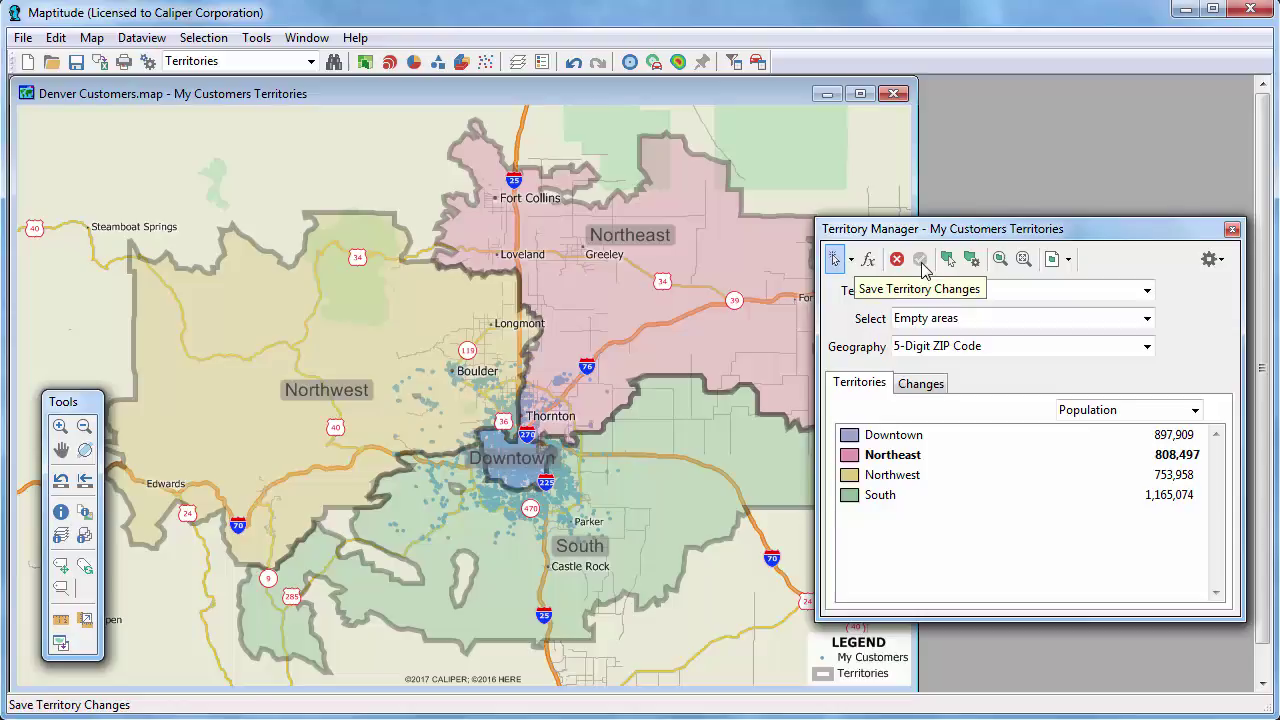
Add three empty areas beside South to it, raising its population to 1,166,748.
left_click(1148, 291)
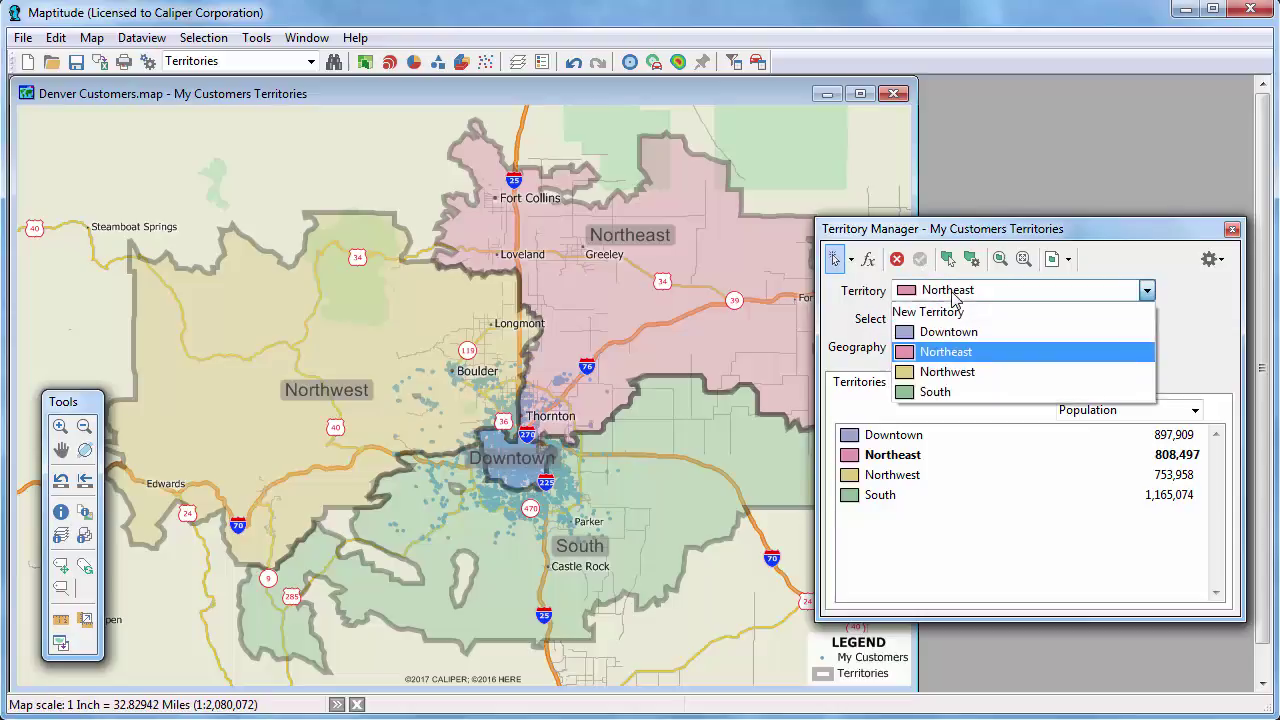
left_click(940, 392)
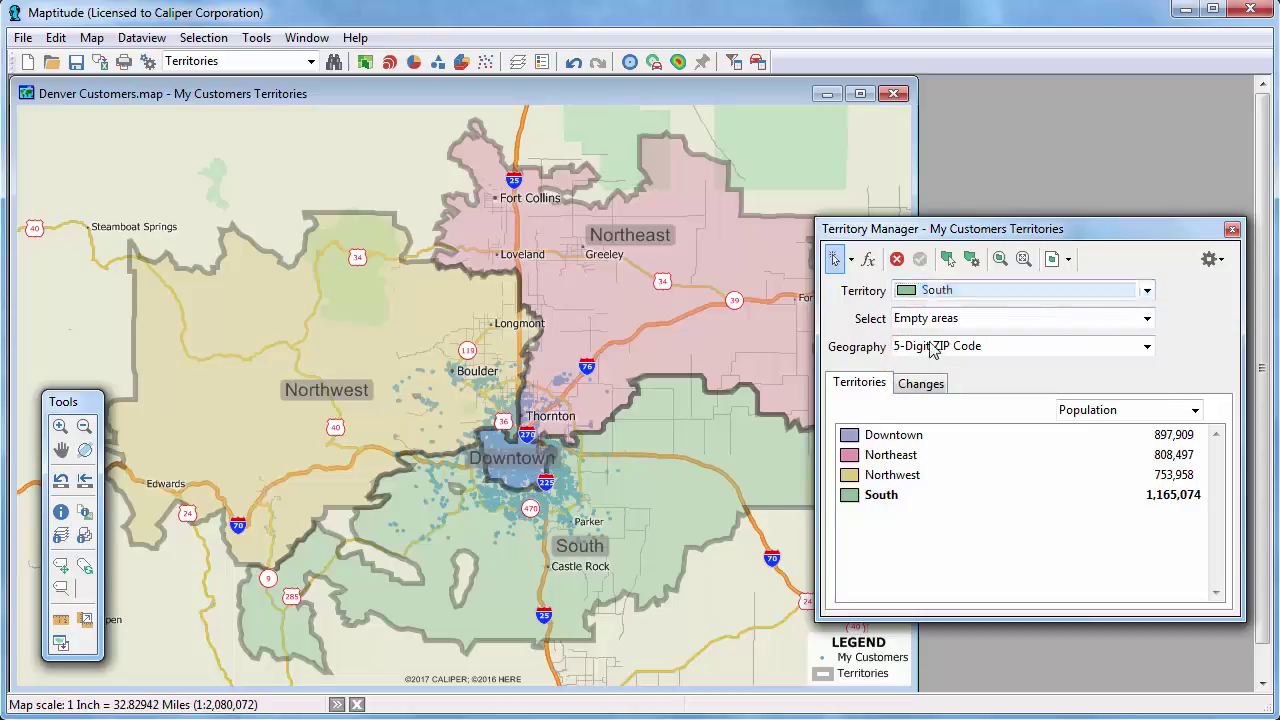
left_click(349, 550)
left_click(464, 578)
left_click(456, 489)
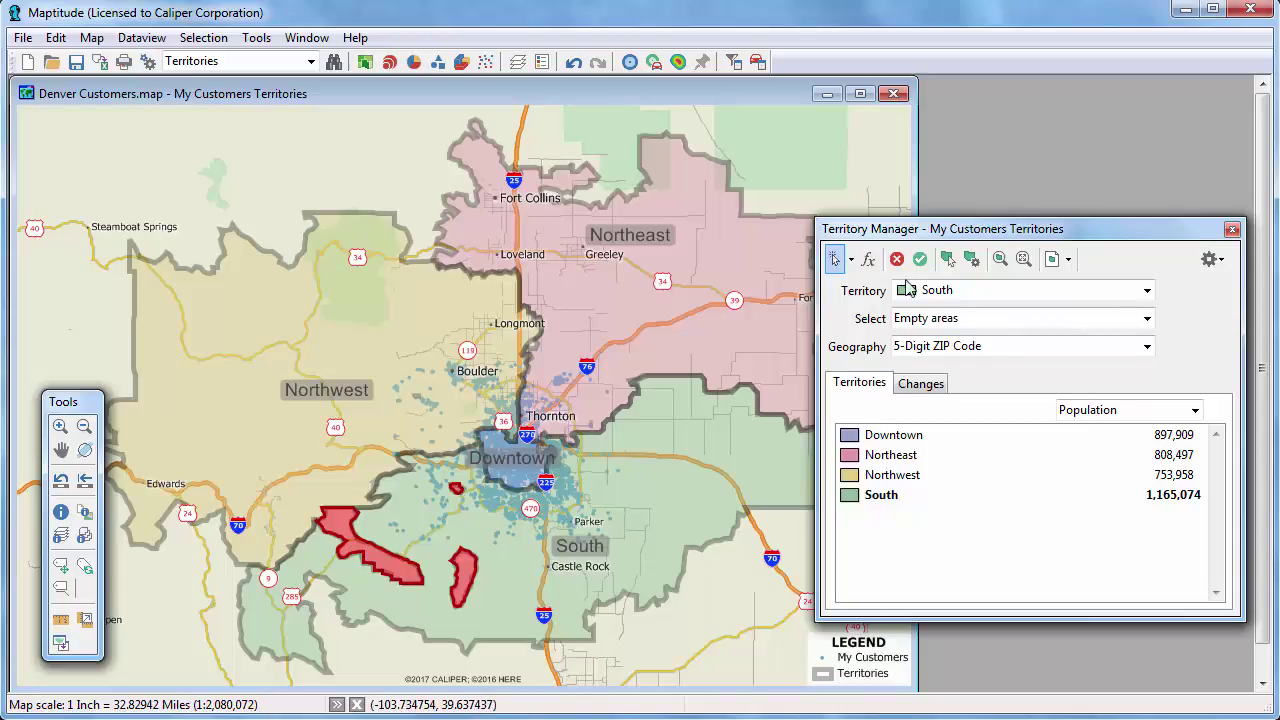
left_click(920, 259)
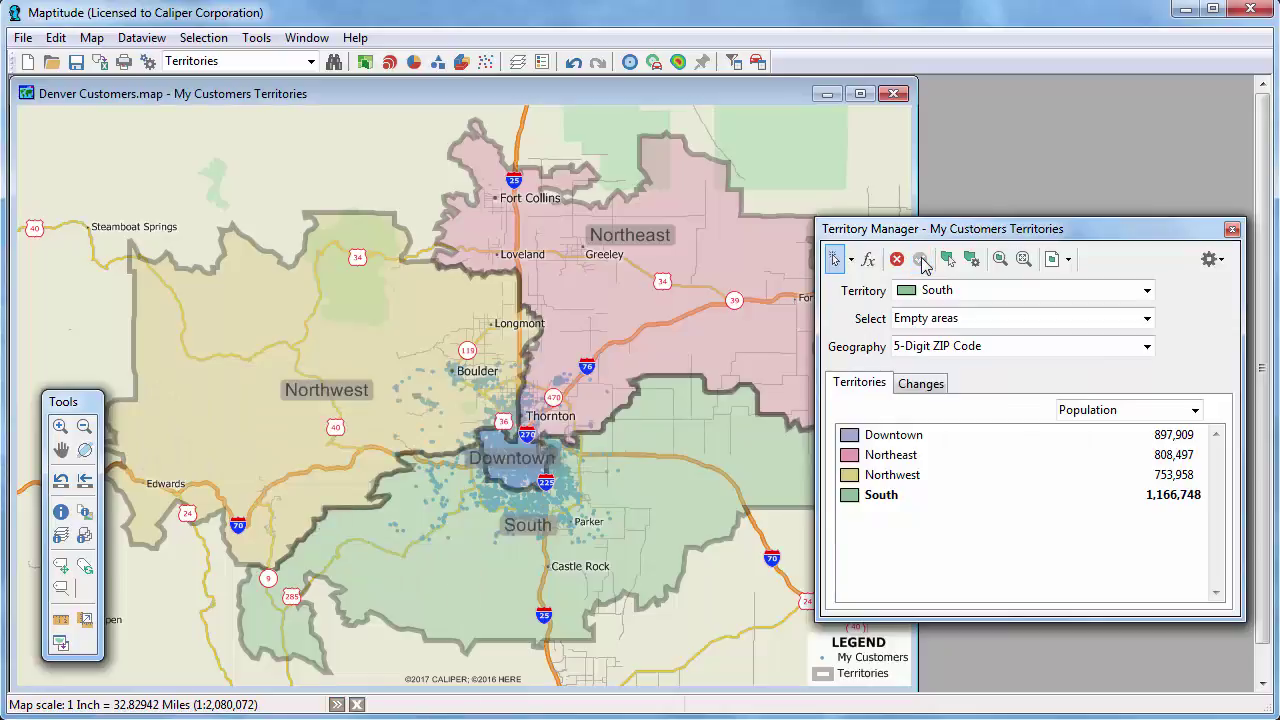
left_click(1014, 290)
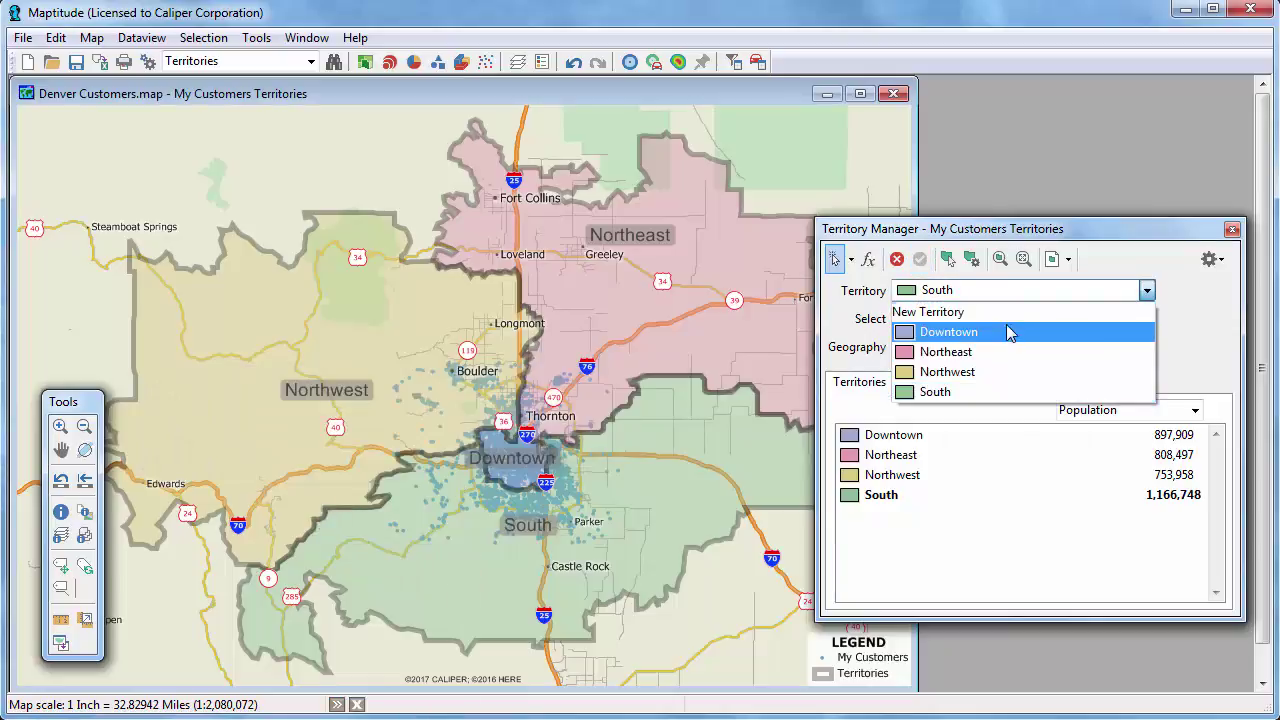
Zoom to Downtown and rectangle-select the surrounding empty areas into it, reaching 918,799 population.
left_click(1008, 333)
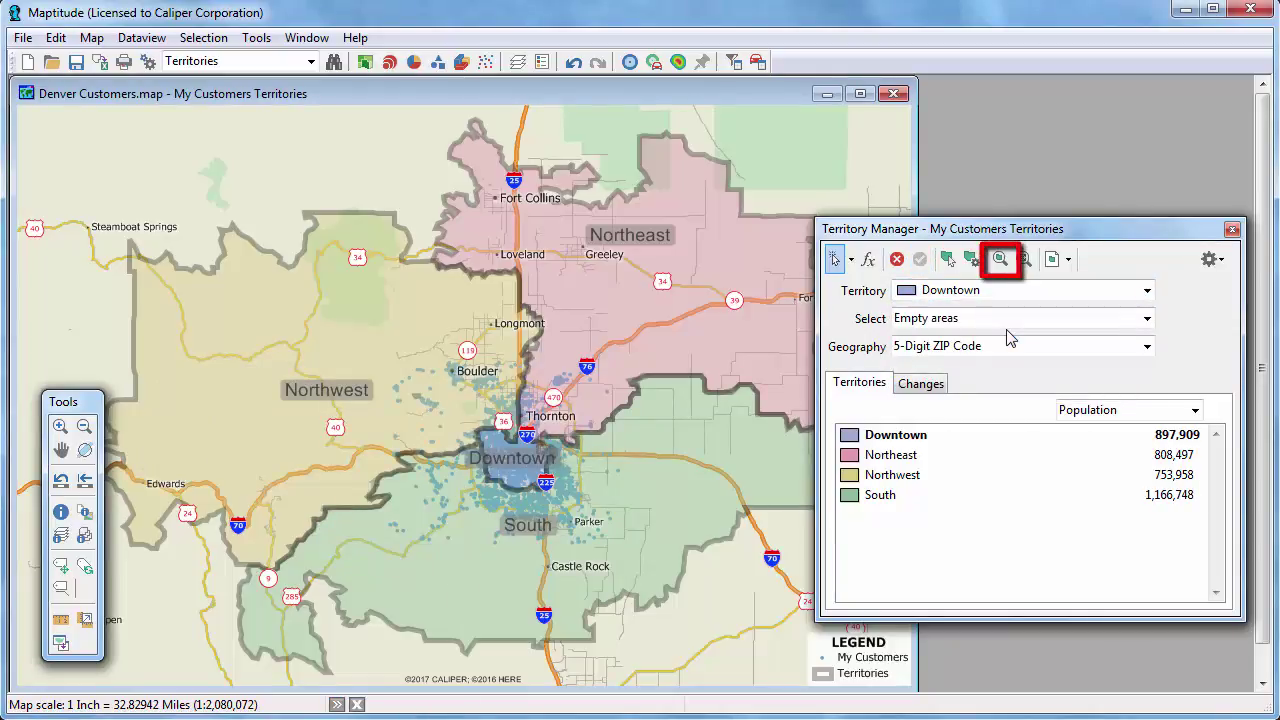
left_click(1000, 261)
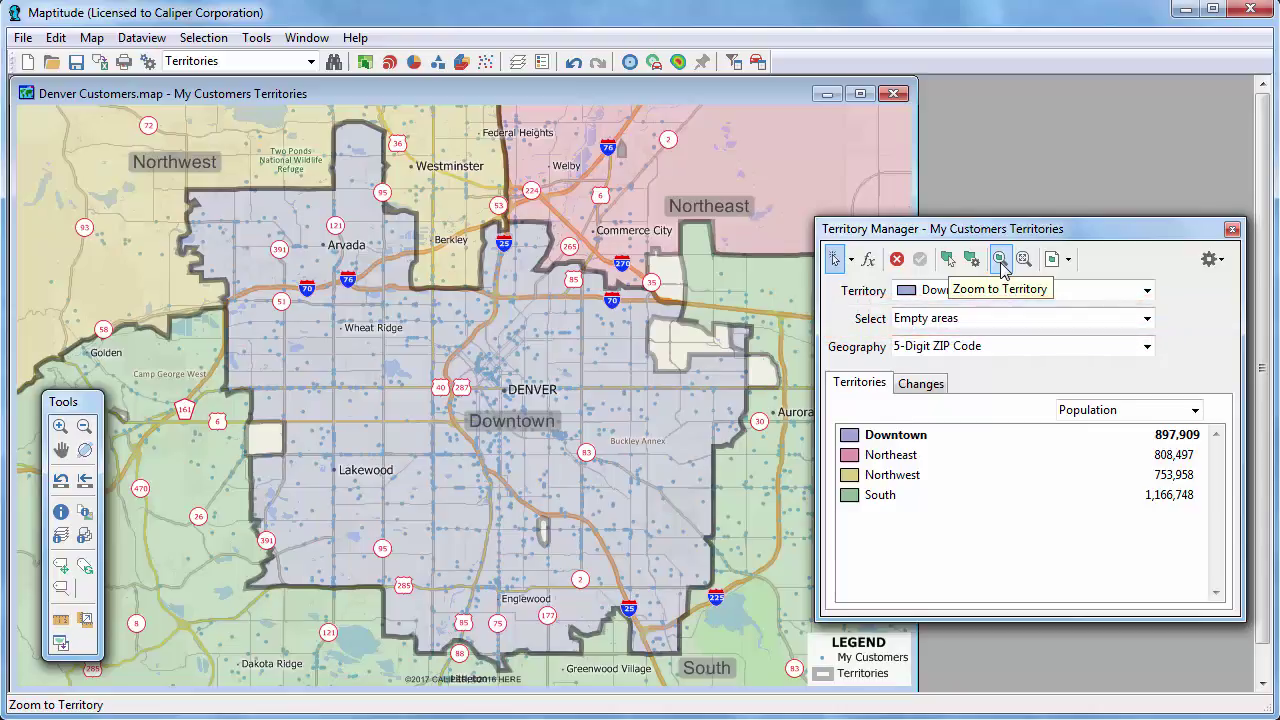
left_click(851, 259)
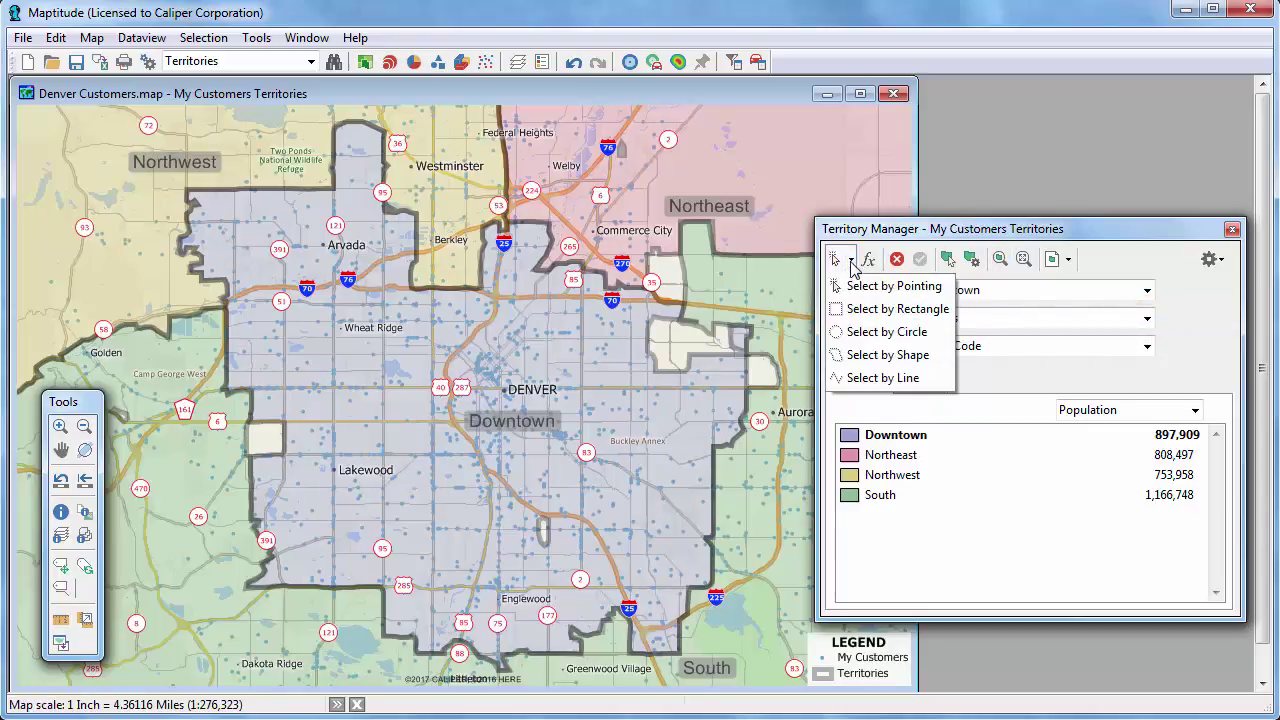
left_click(880, 309)
left_click_drag(795, 216, 303, 520)
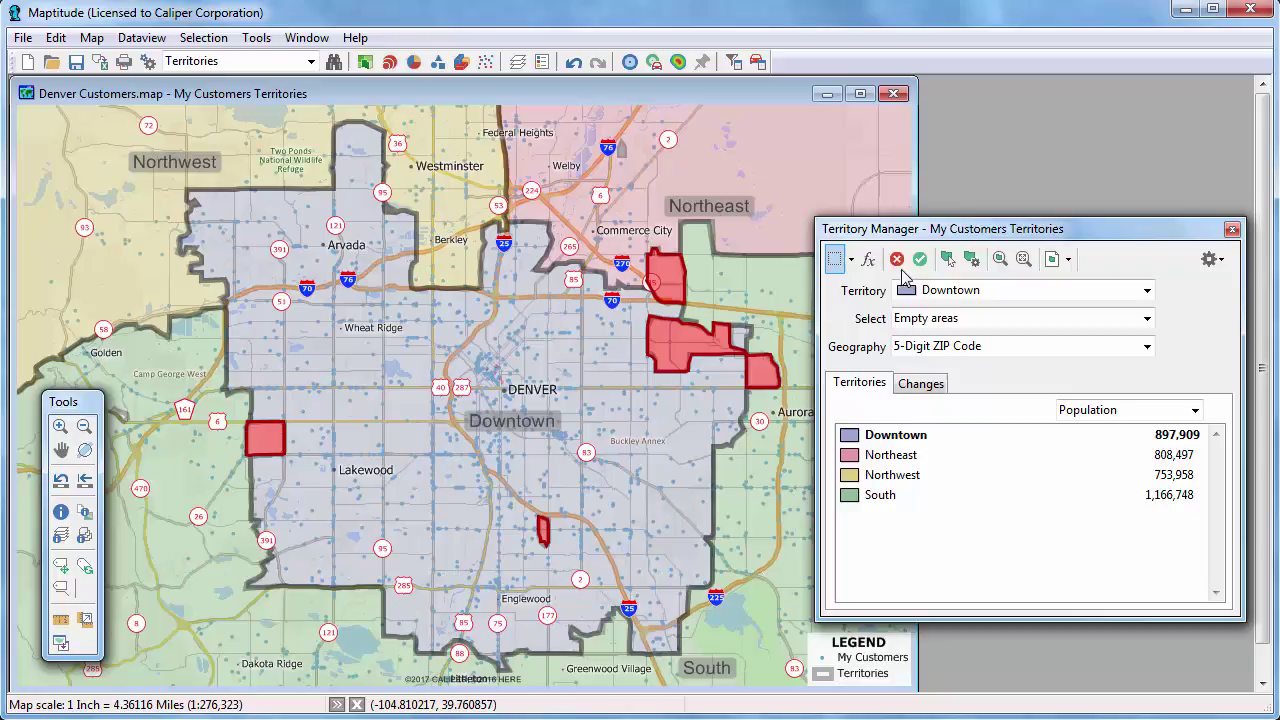
left_click(919, 260)
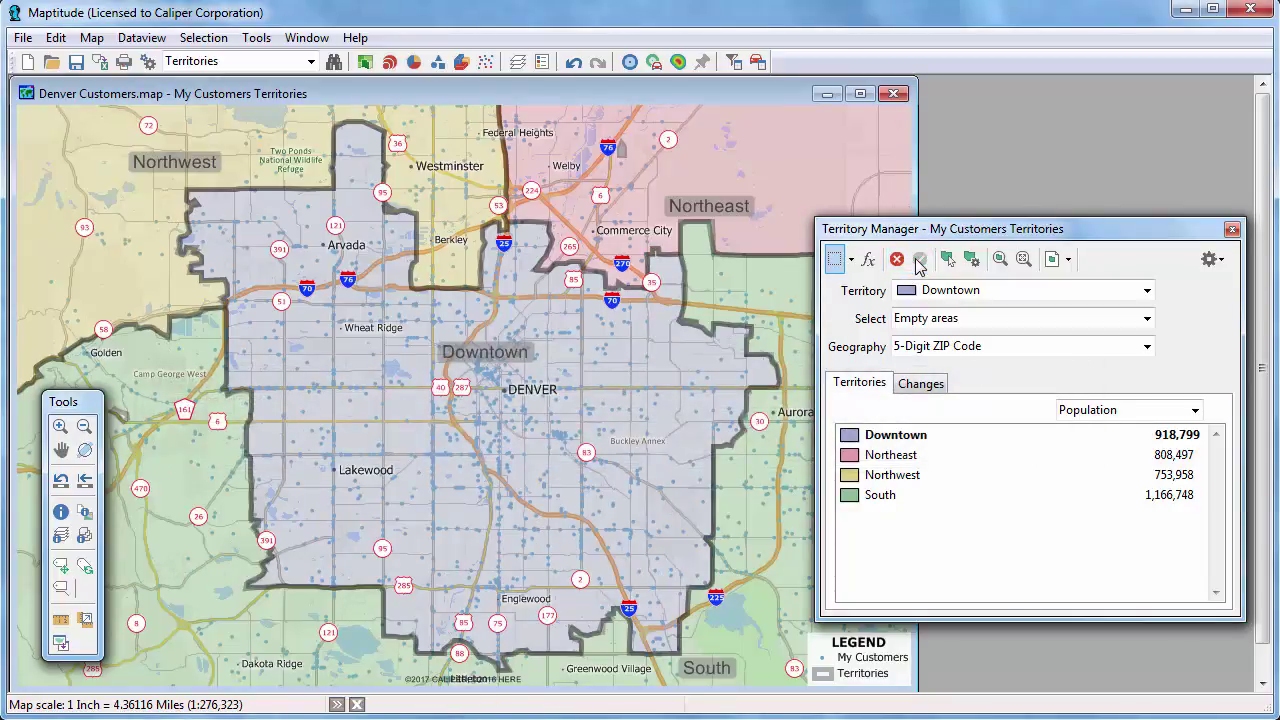
left_click(1075, 410)
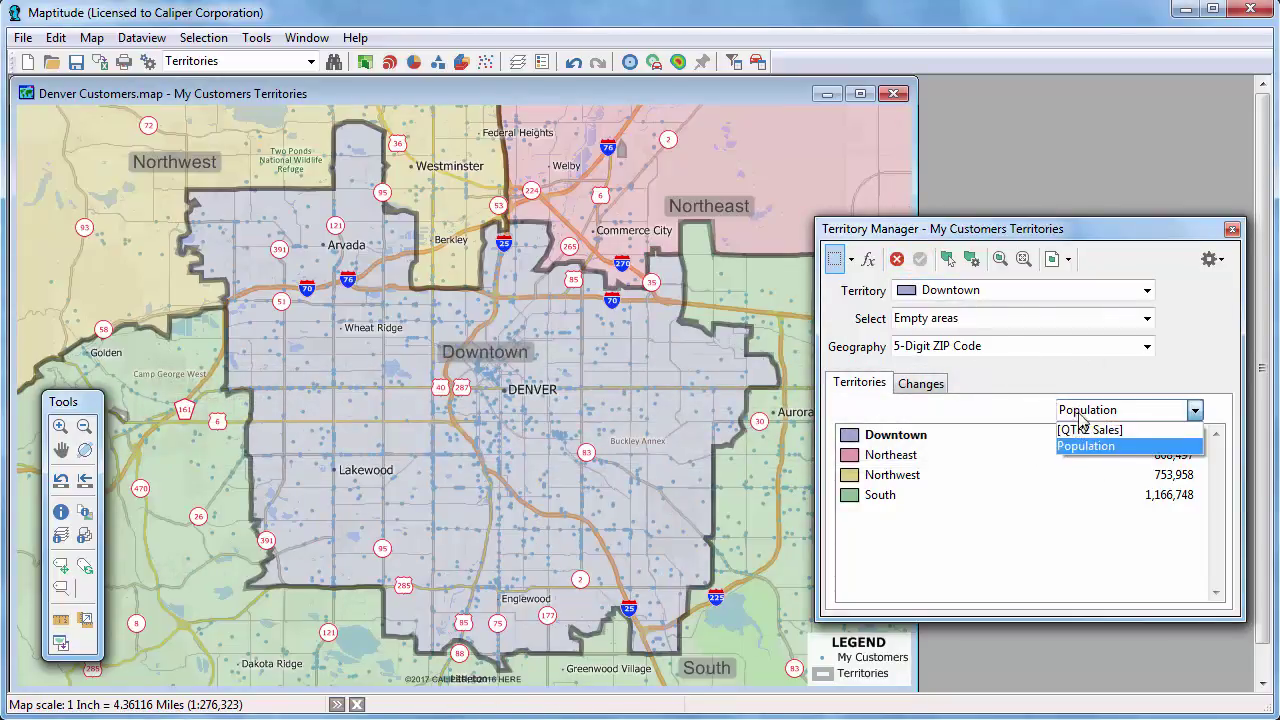
Show QTR2 Sales totals, edit Northeast with non-overlapping selection, and view pending changes.
left_click(1089, 430)
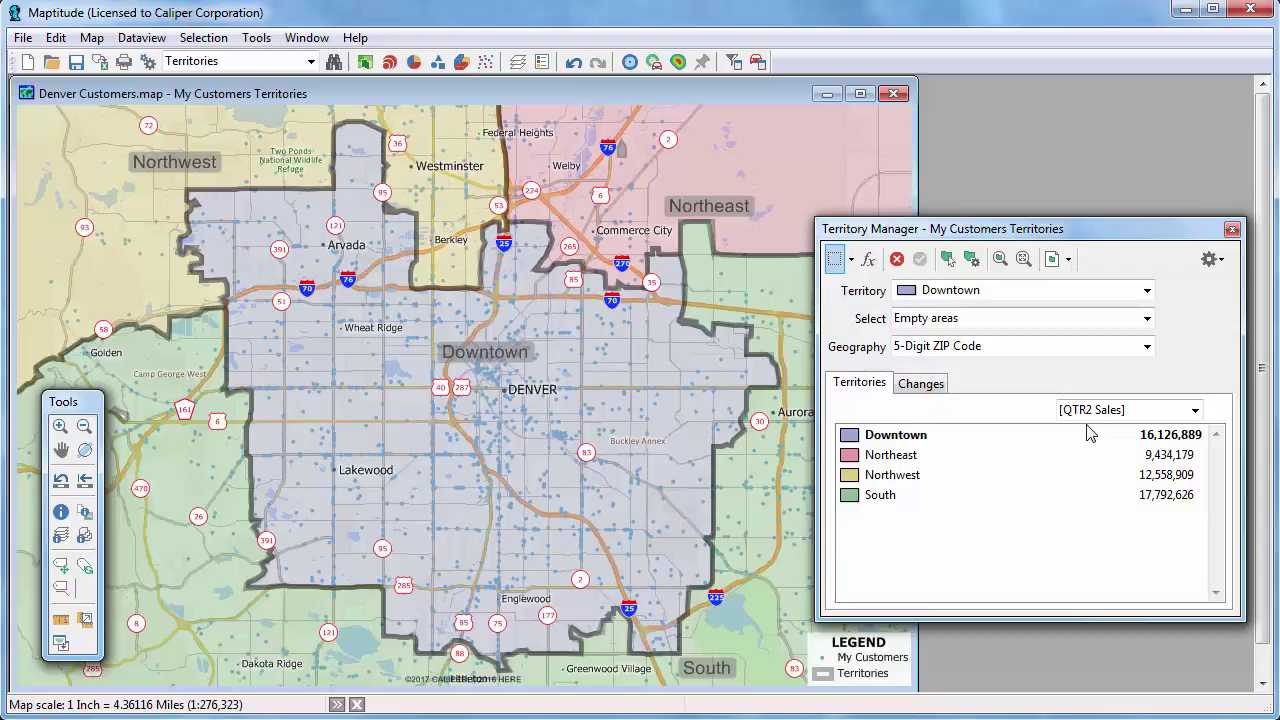
left_click(1050, 292)
left_click(1029, 354)
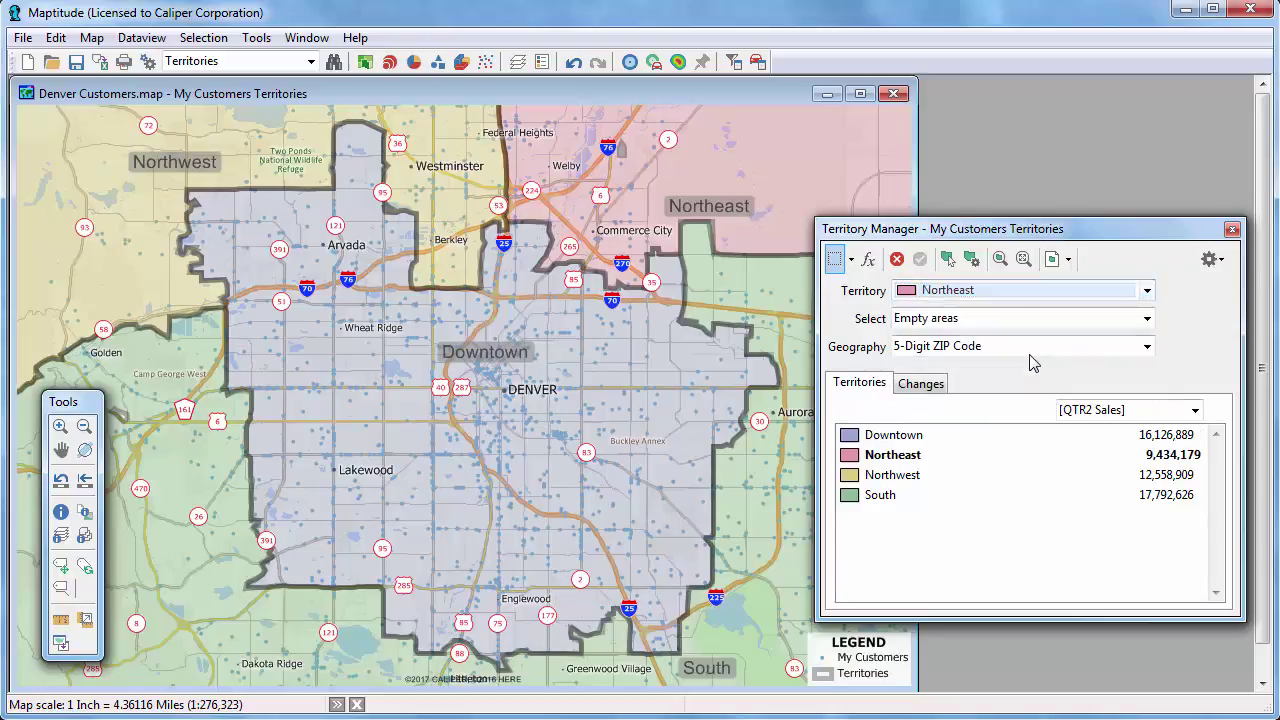
left_click(1005, 320)
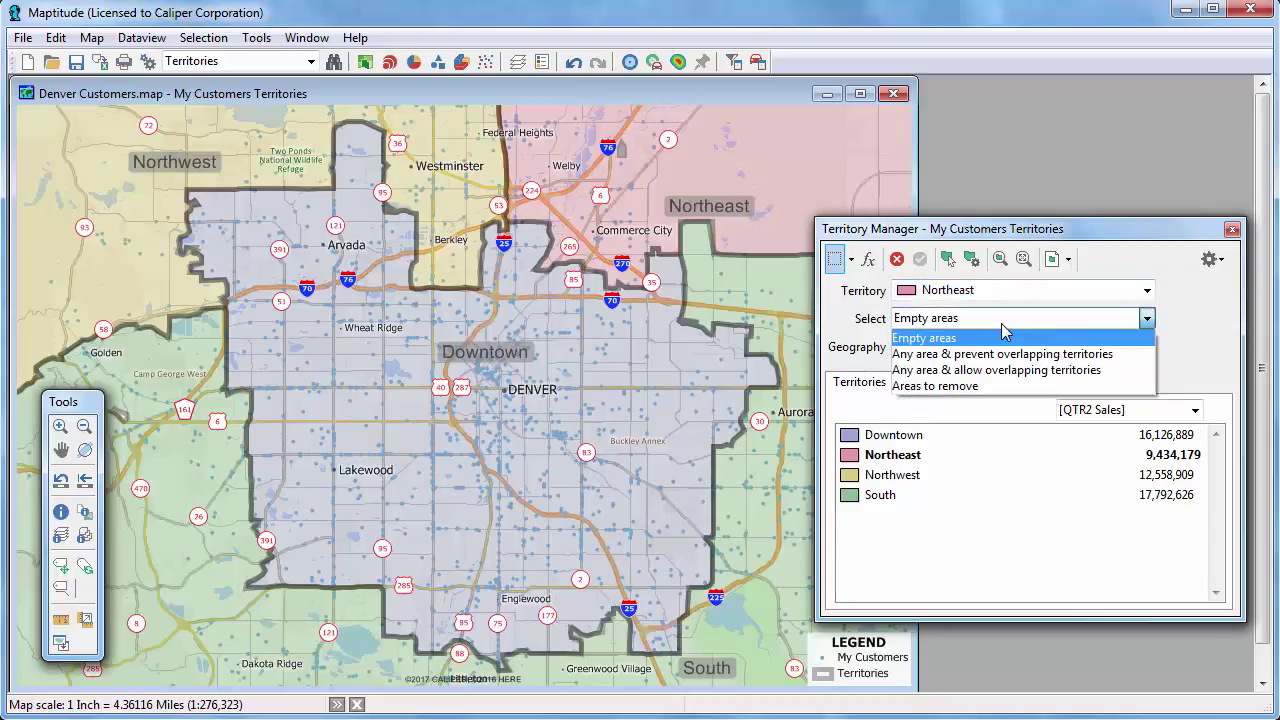
left_click(1005, 354)
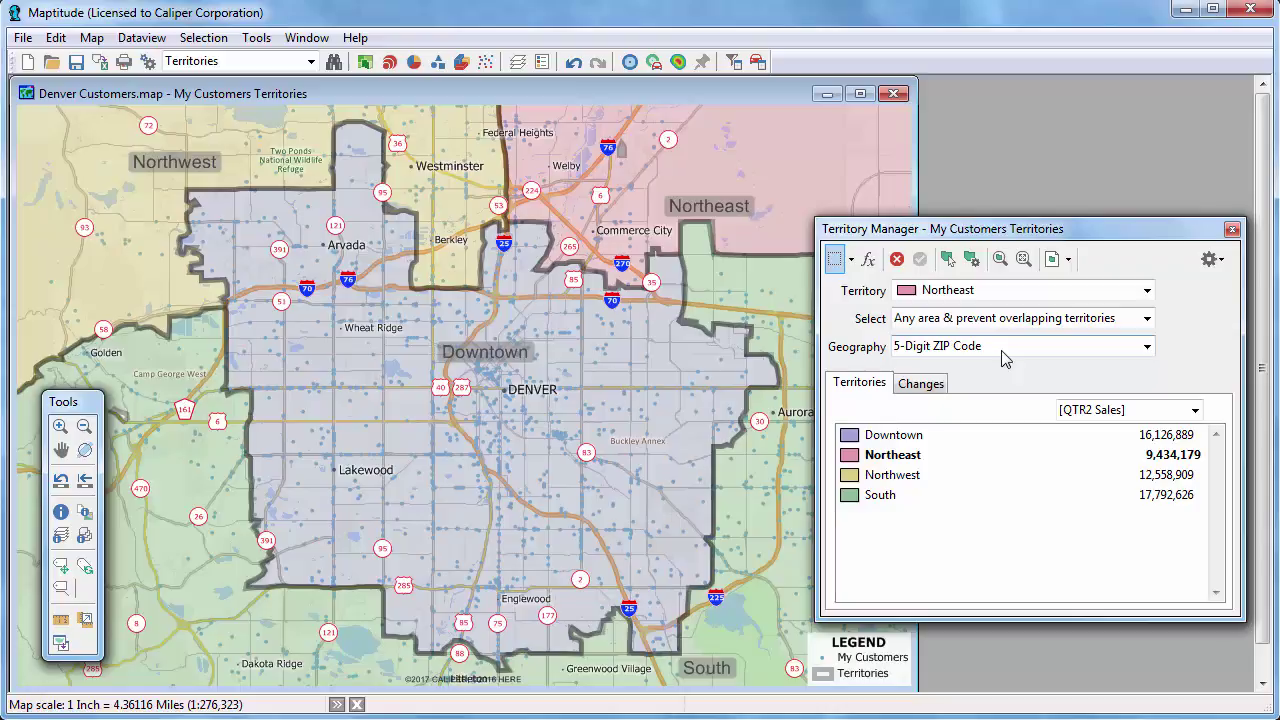
left_click(925, 384)
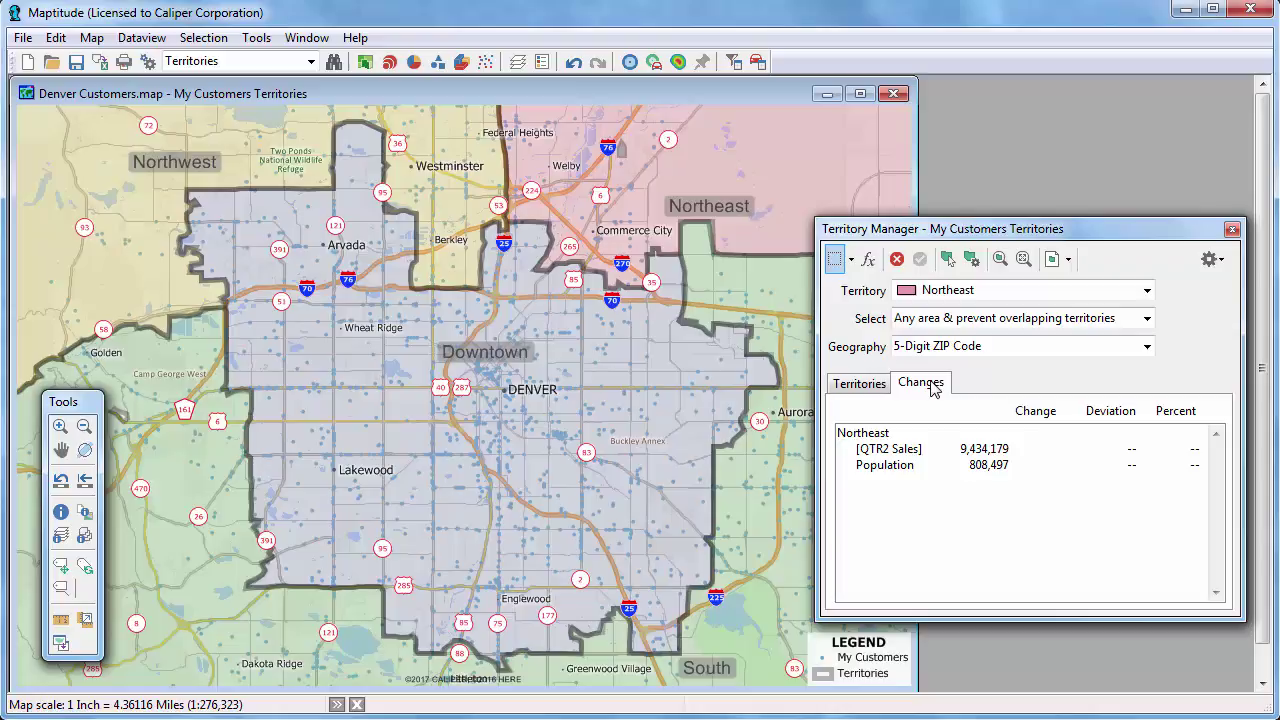
Switch to pointing selection and move a Downtown ZIP area into Northeast.
left_click(851, 260)
left_click(862, 290)
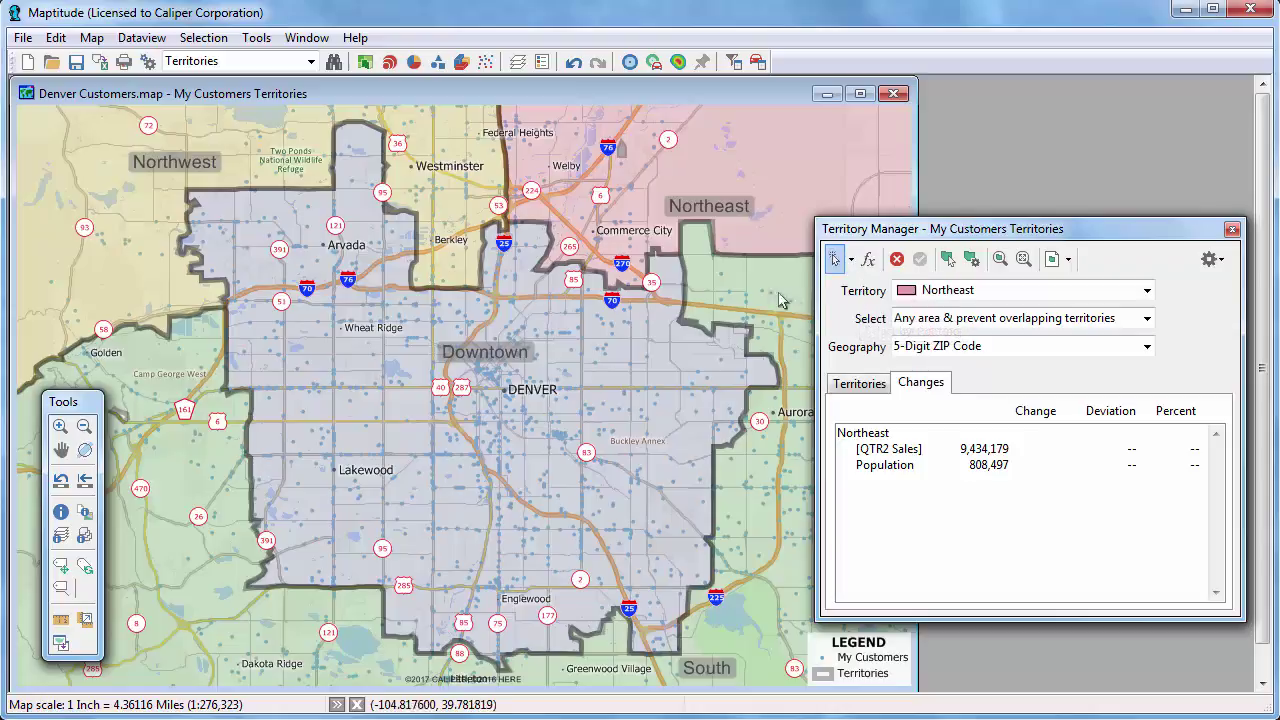
left_click(508, 266)
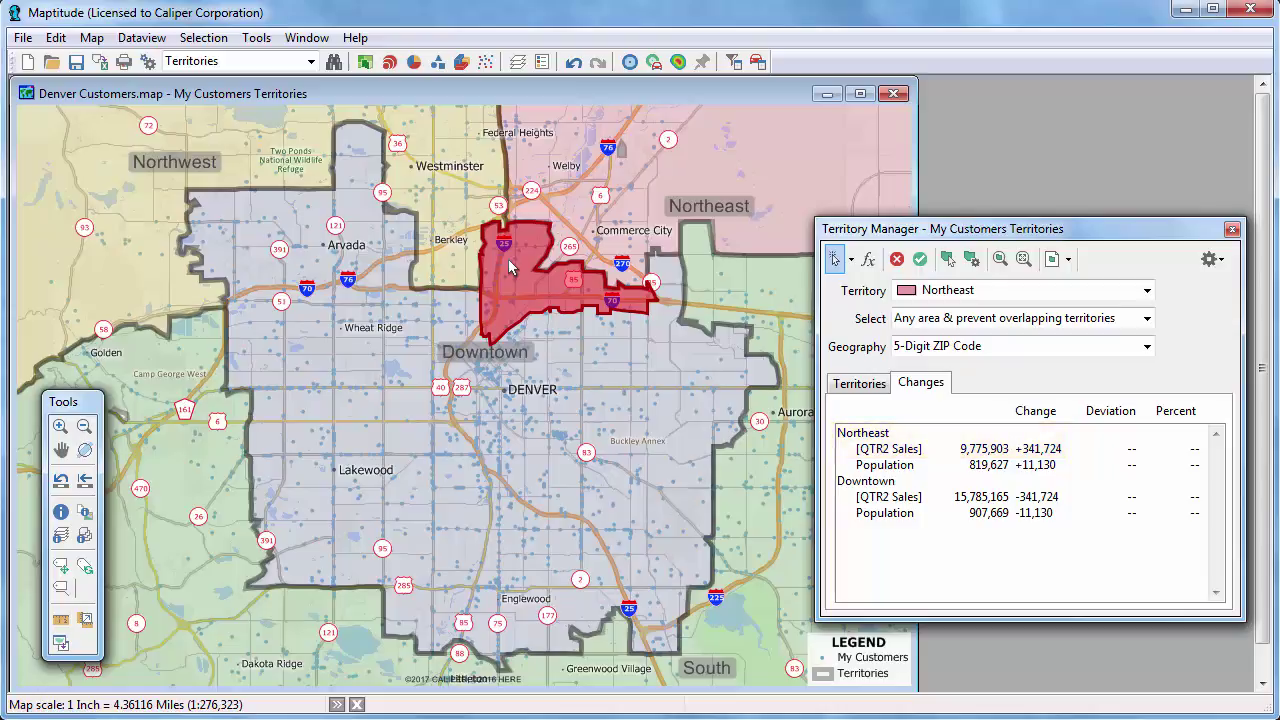
Move eastern South and central Denver ZIP areas into Northeast, raising its sales to 13,143,035.
left_click(84, 426)
left_click_drag(111, 165, 343, 323)
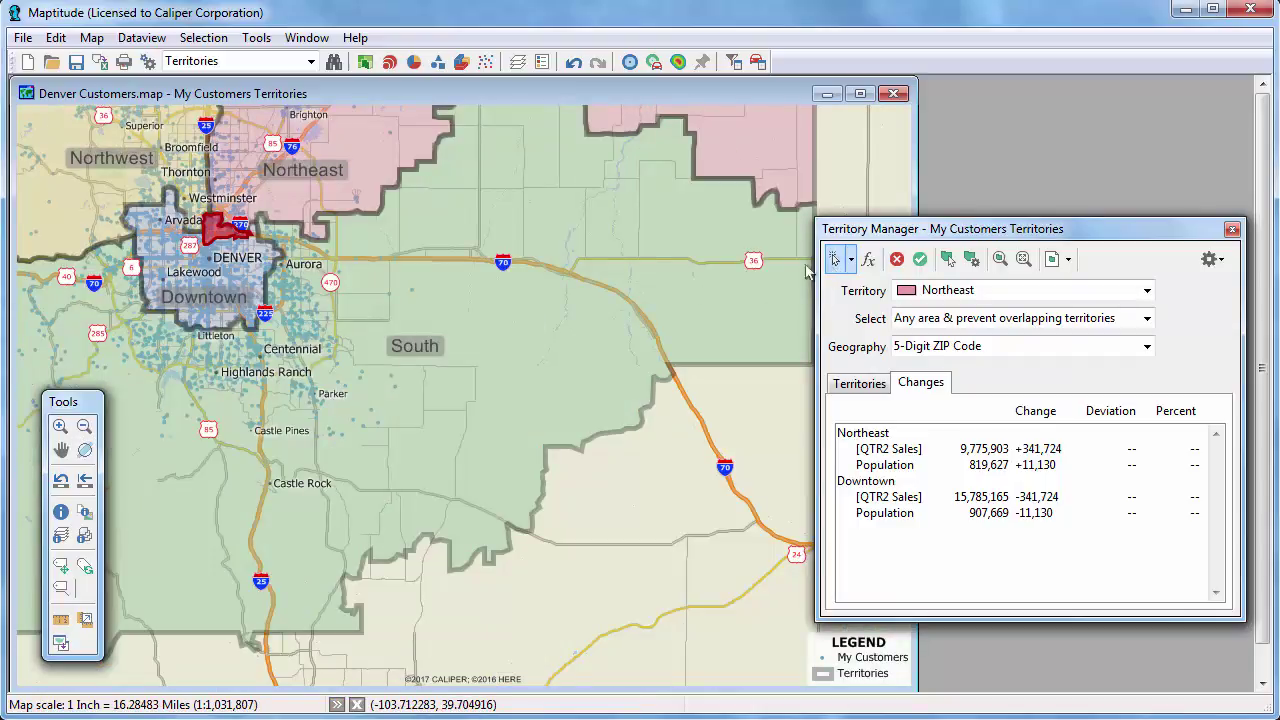
left_click(283, 238)
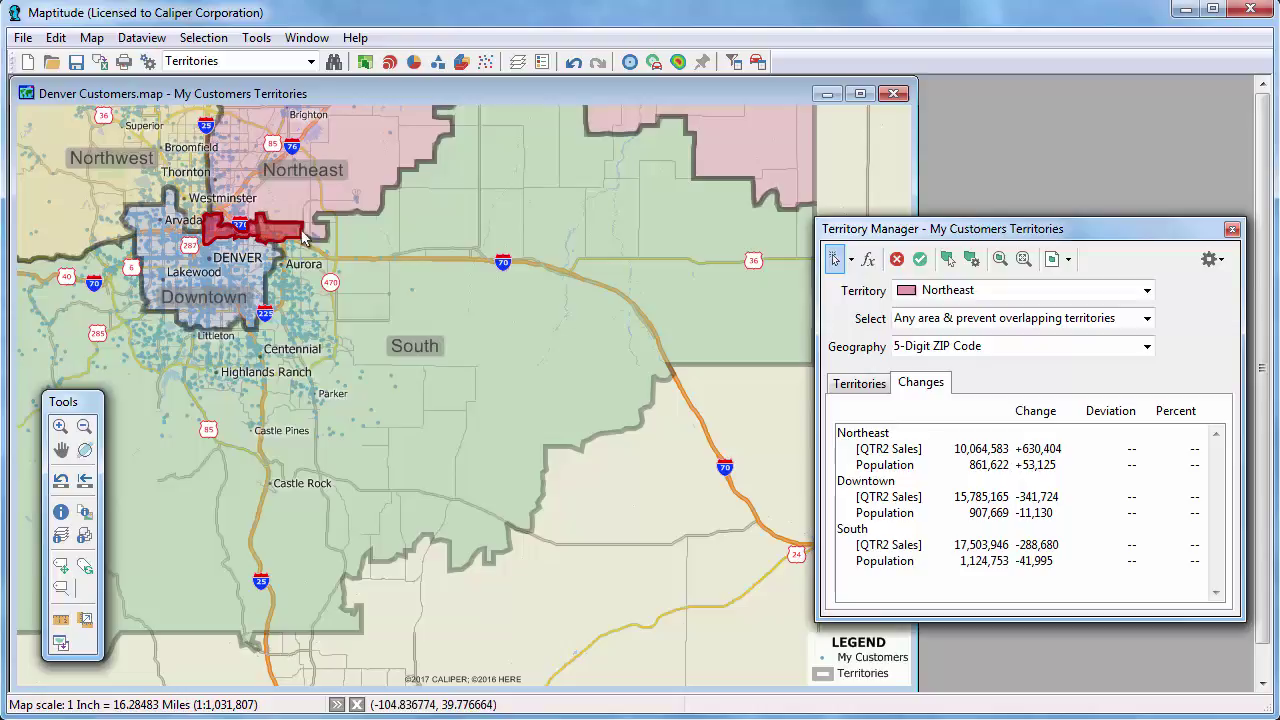
left_click(345, 235)
left_click(390, 243)
left_click(460, 250)
left_click(605, 240)
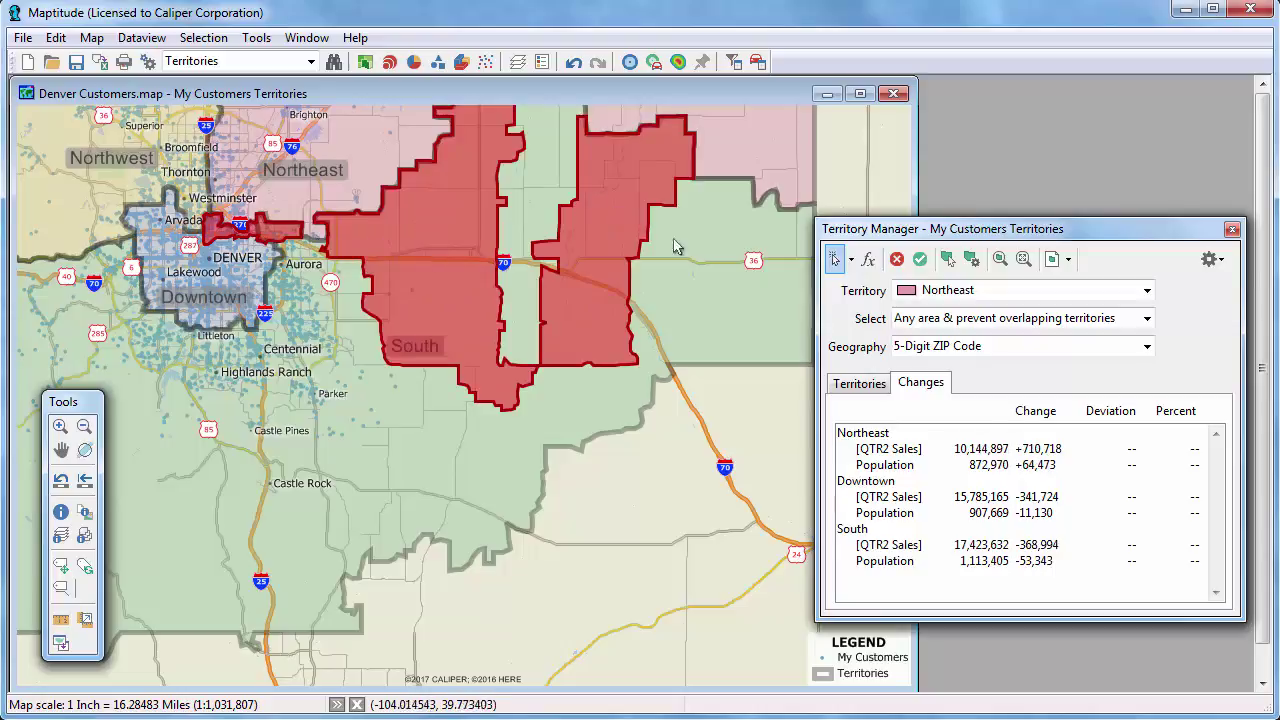
left_click(675, 246)
left_click(525, 230)
left_click(318, 265)
left_click(300, 285)
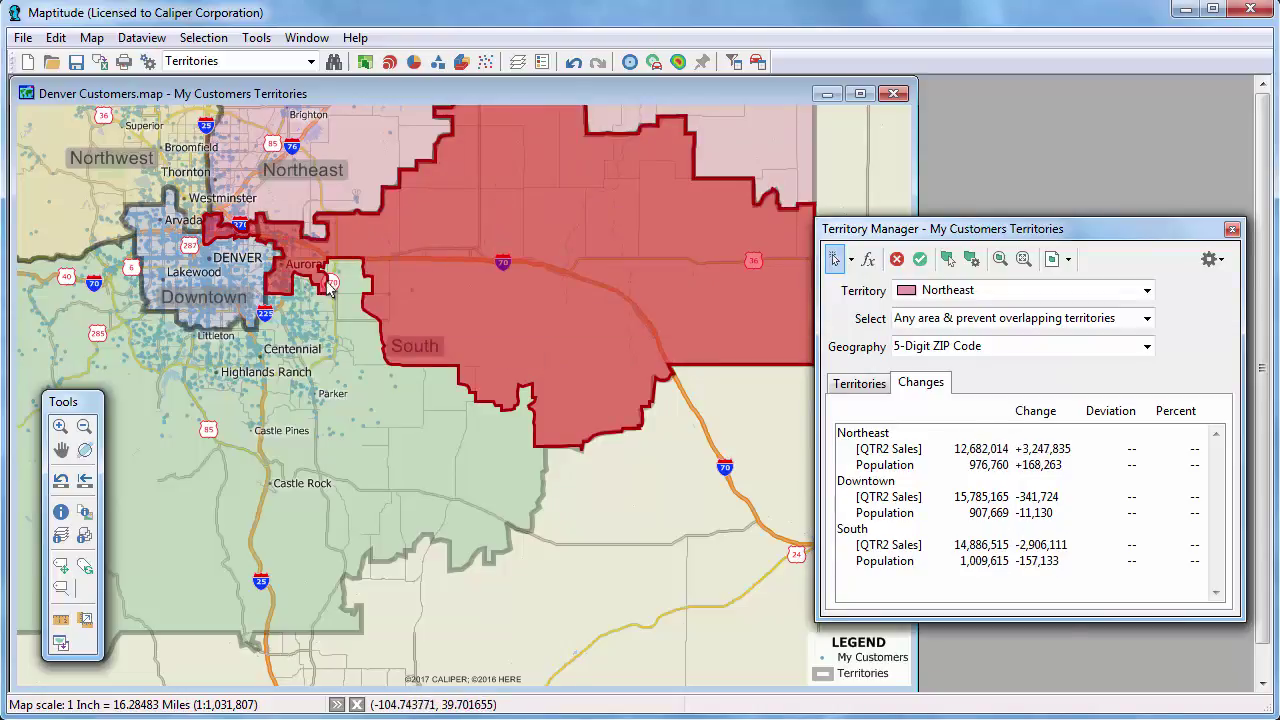
left_click(330, 285)
left_click(303, 292)
left_click(260, 258)
left_click(252, 258)
left_click(232, 252)
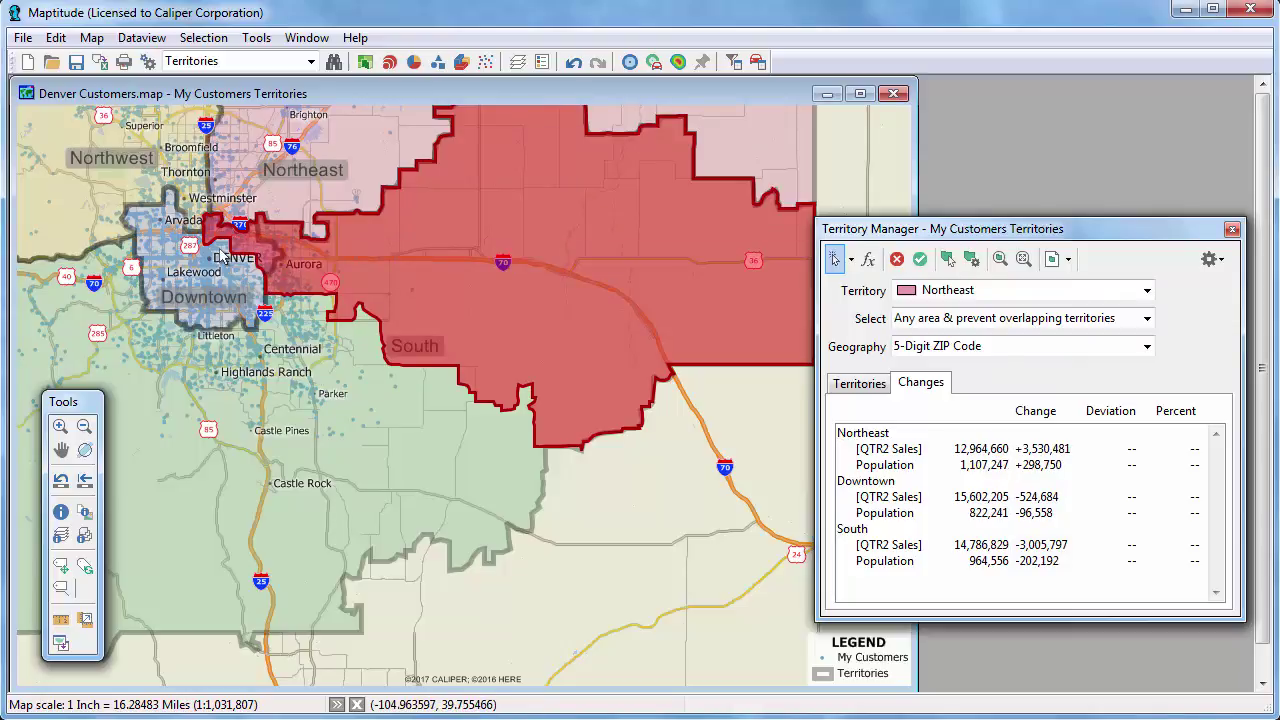
left_click(222, 256)
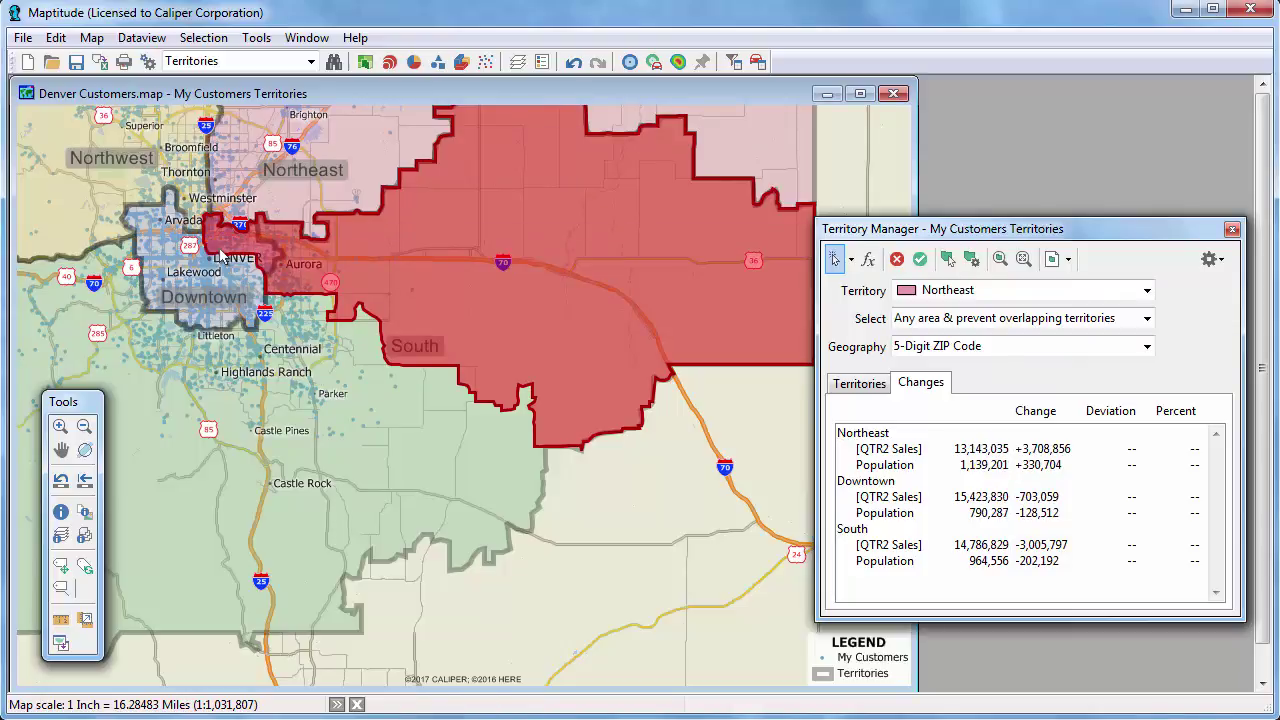
left_click(920, 260)
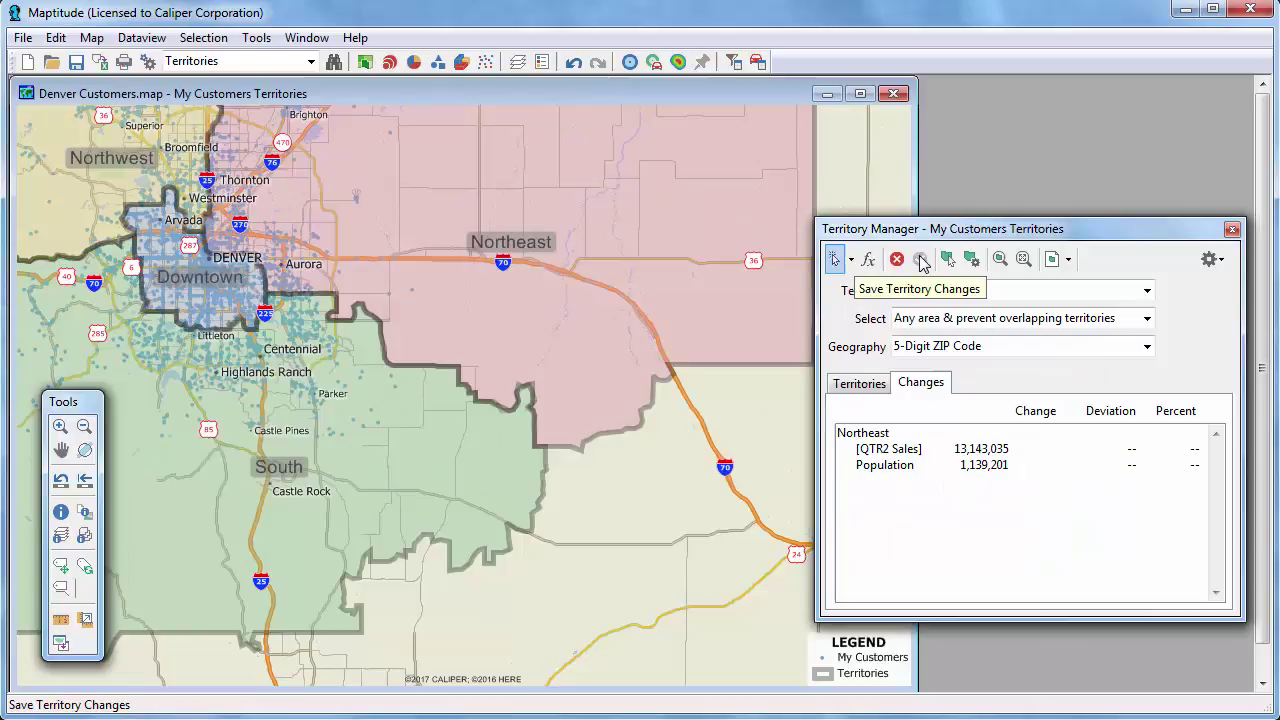
Edit Northwest, zoom to its boundary near Arvada, and set pointing selection with changes shown.
left_click(872, 390)
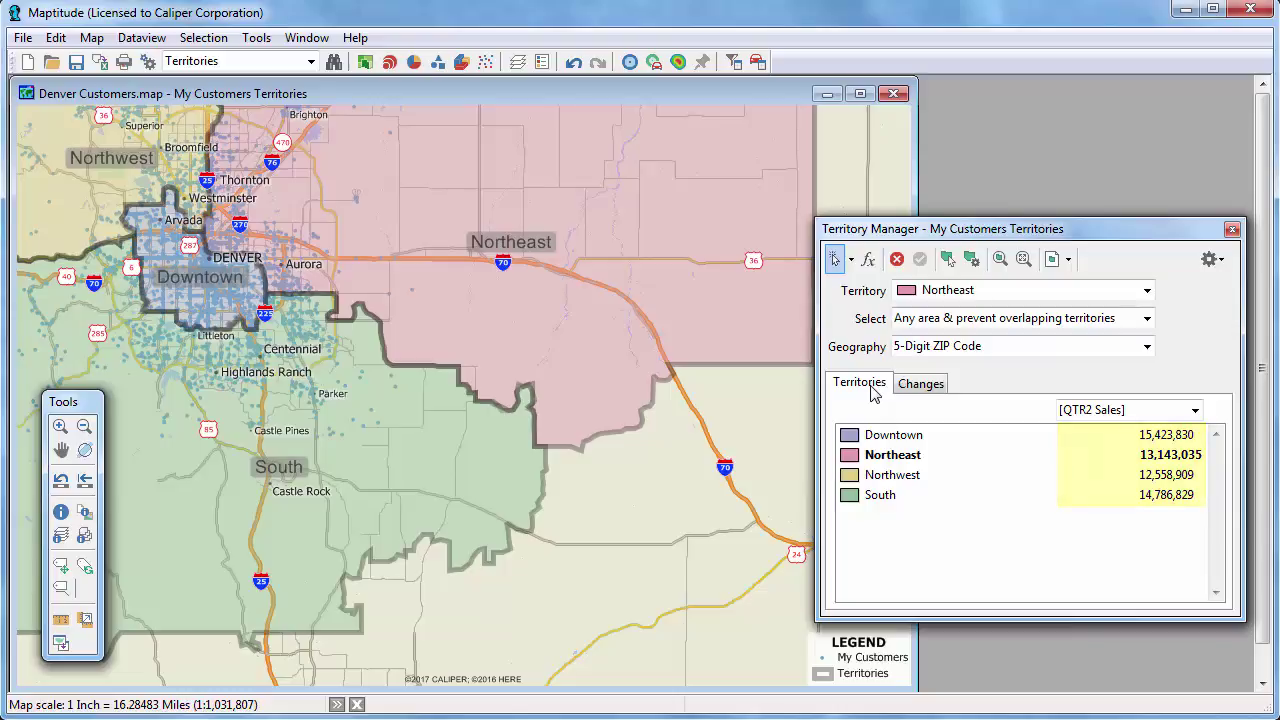
left_click(963, 297)
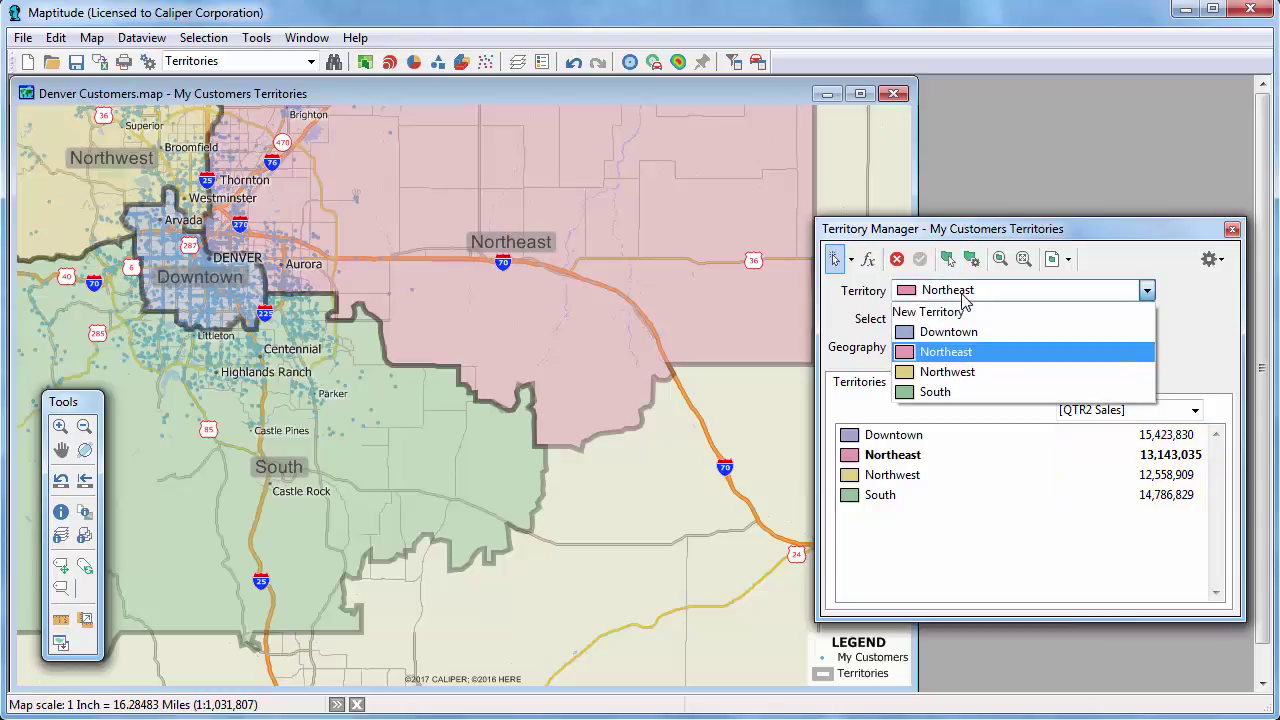
left_click(963, 372)
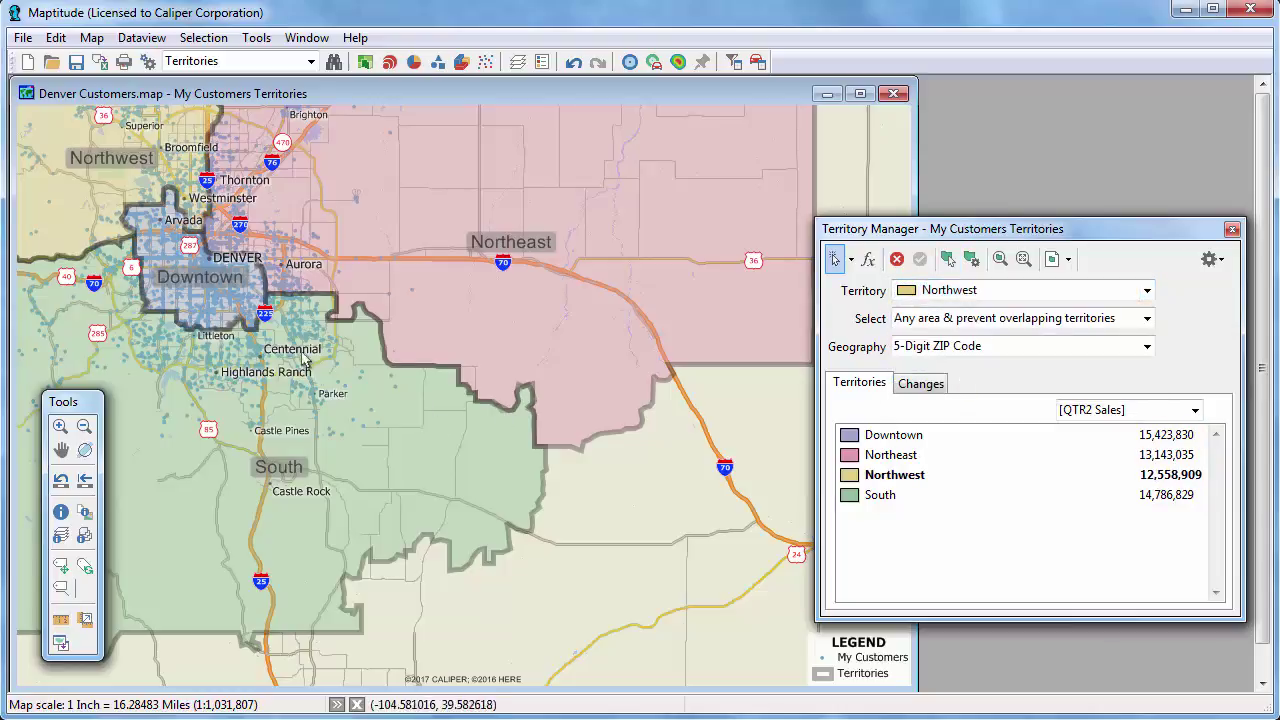
left_click(60, 426)
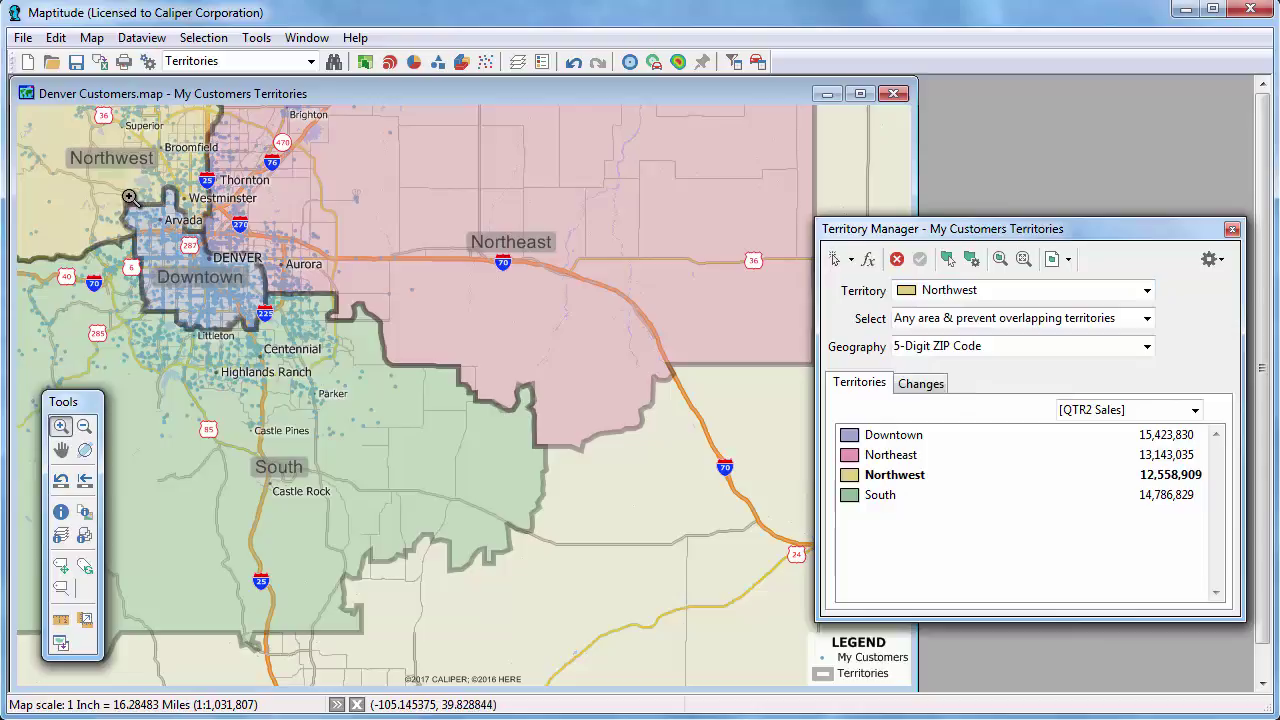
left_click_drag(101, 180, 228, 252)
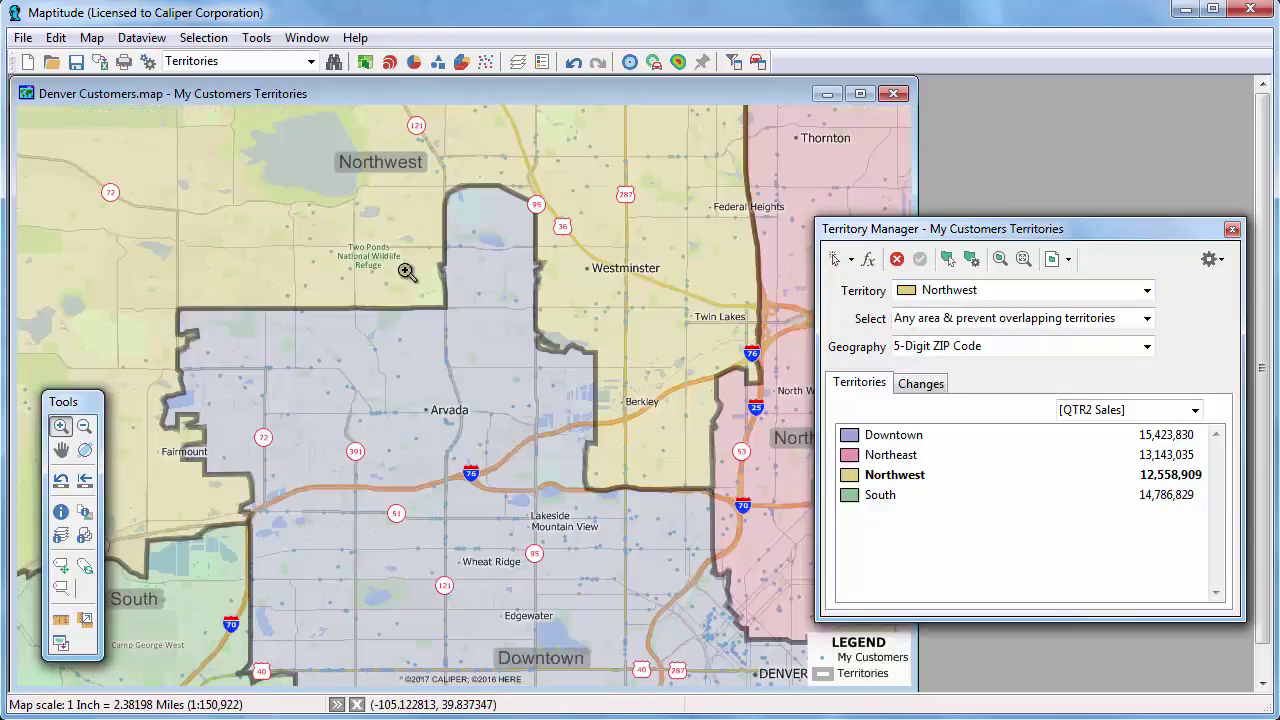
left_click(833, 261)
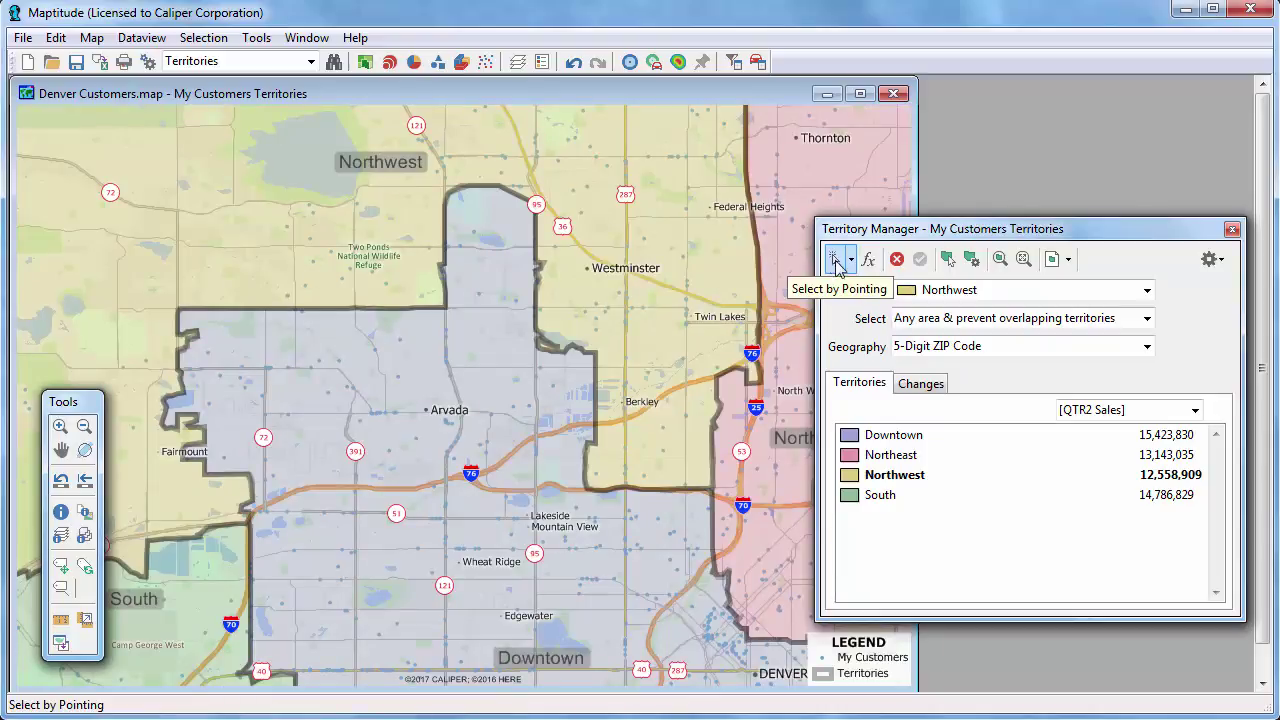
left_click(910, 388)
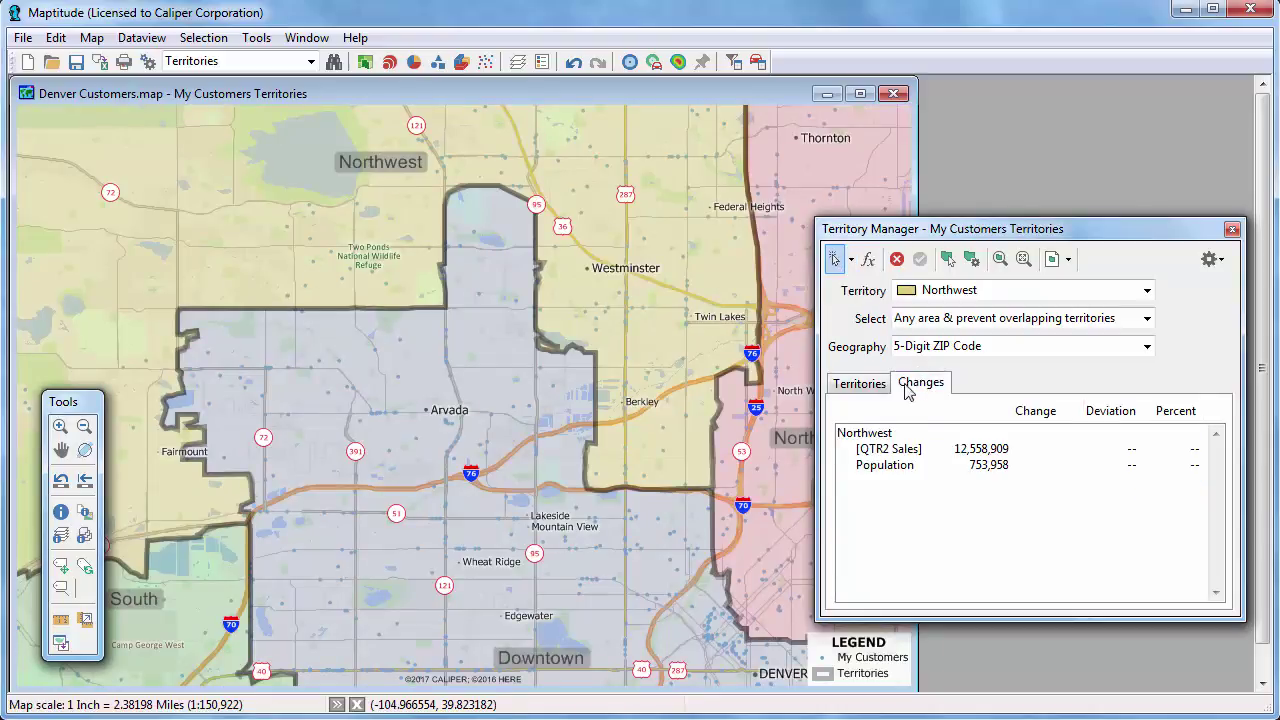
Add three Arvada-area ZIP areas to Northwest and commit, lifting its QTR2 sales to 13,988,335.
left_click(490, 352)
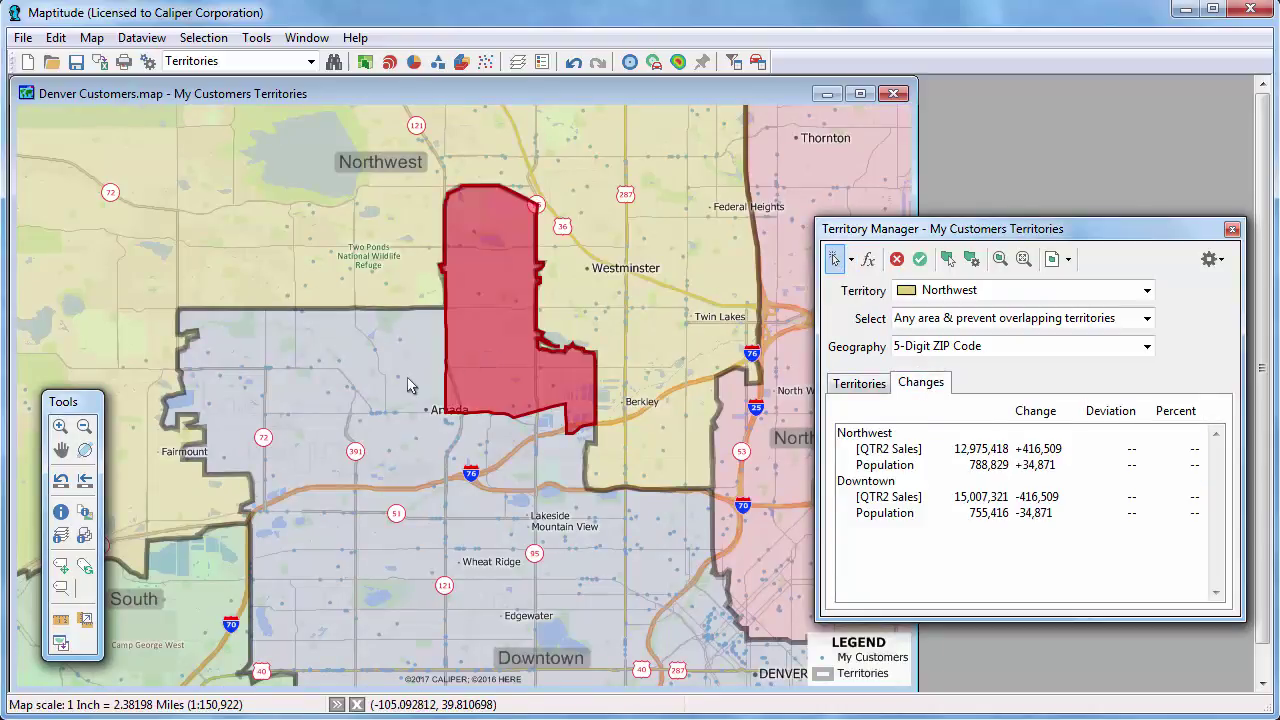
left_click(355, 408)
left_click(310, 440)
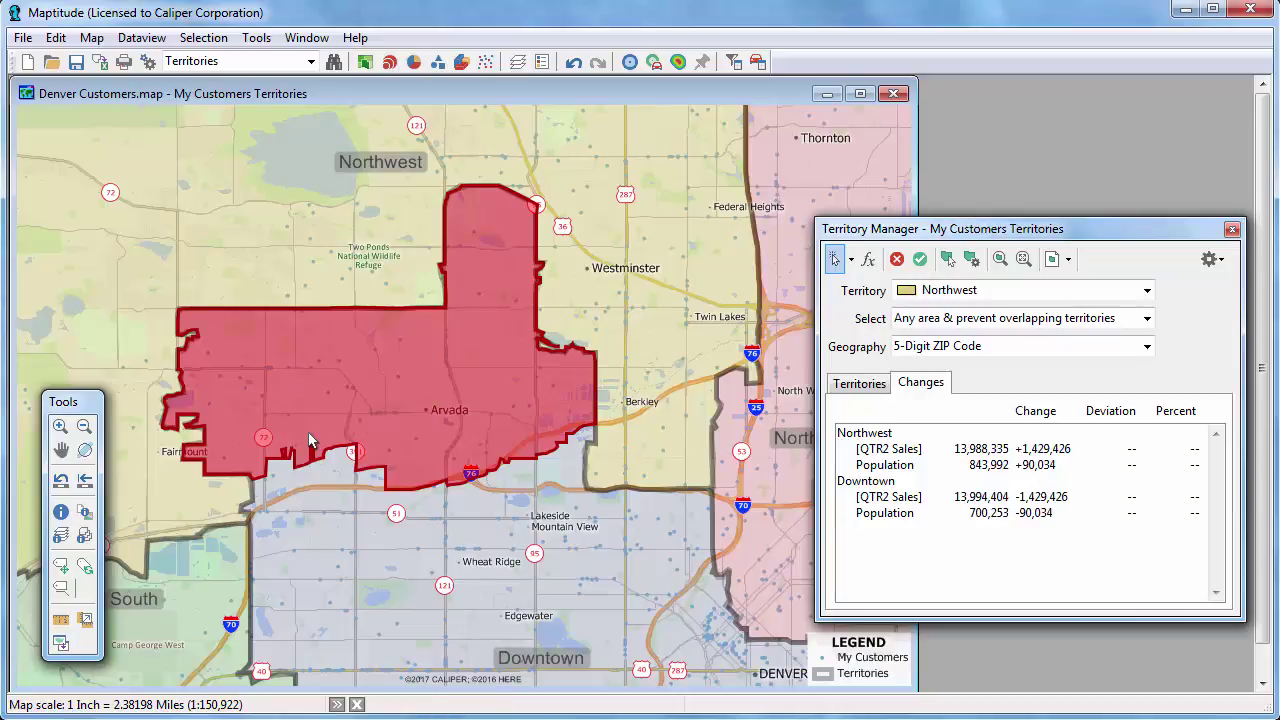
left_click(920, 259)
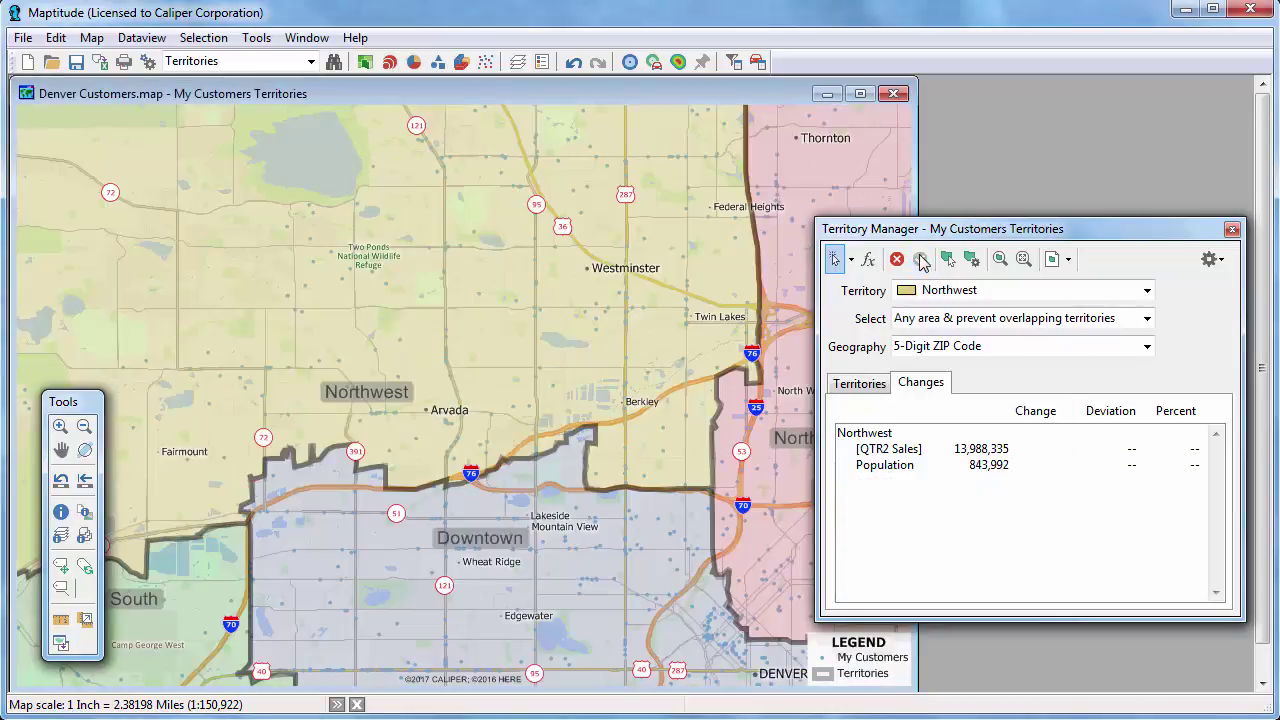
left_click(866, 385)
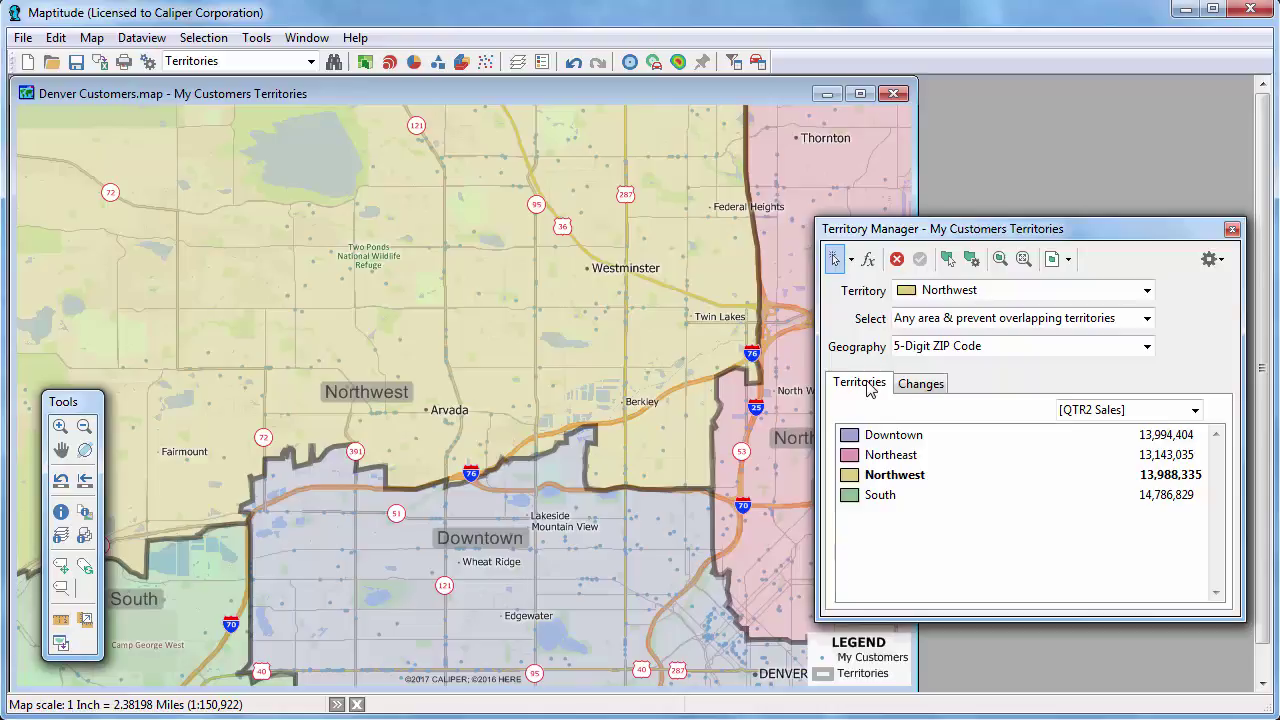
Make My Customers the working layer and confirm the customer near Arvada is tagged Downtown.
left_click(312, 61)
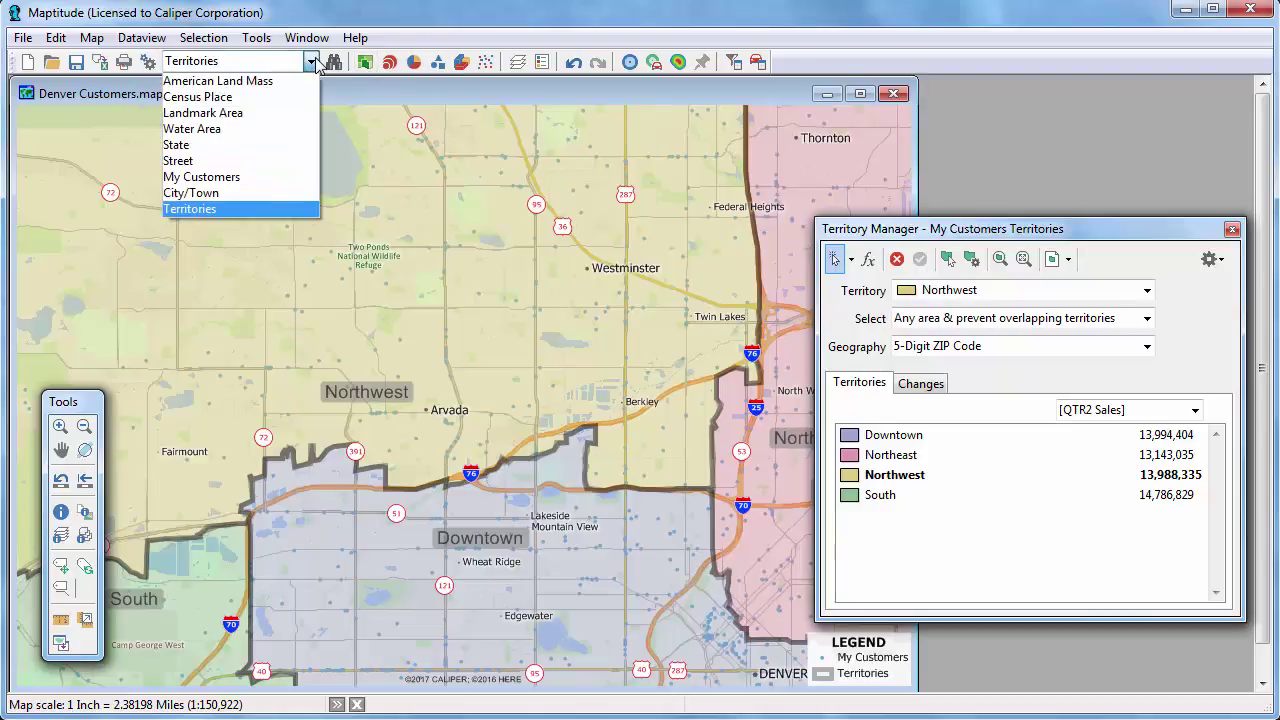
left_click(275, 177)
left_click(60, 510)
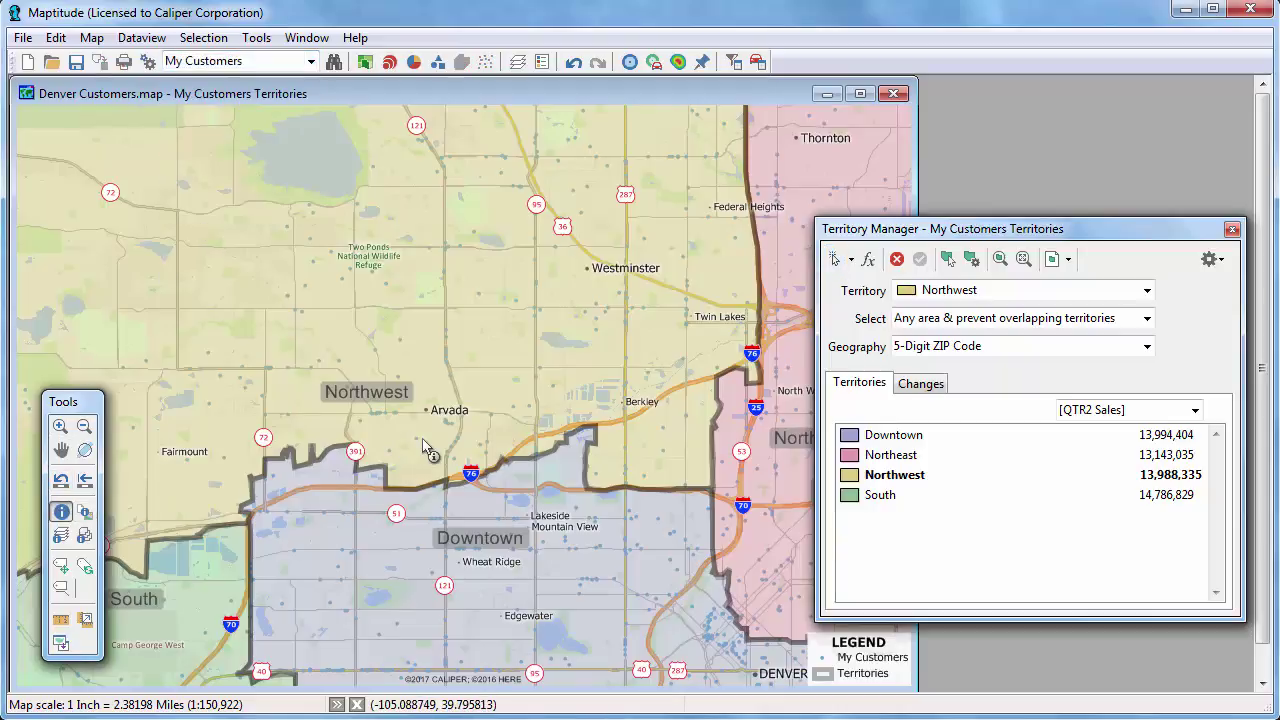
left_click(423, 446)
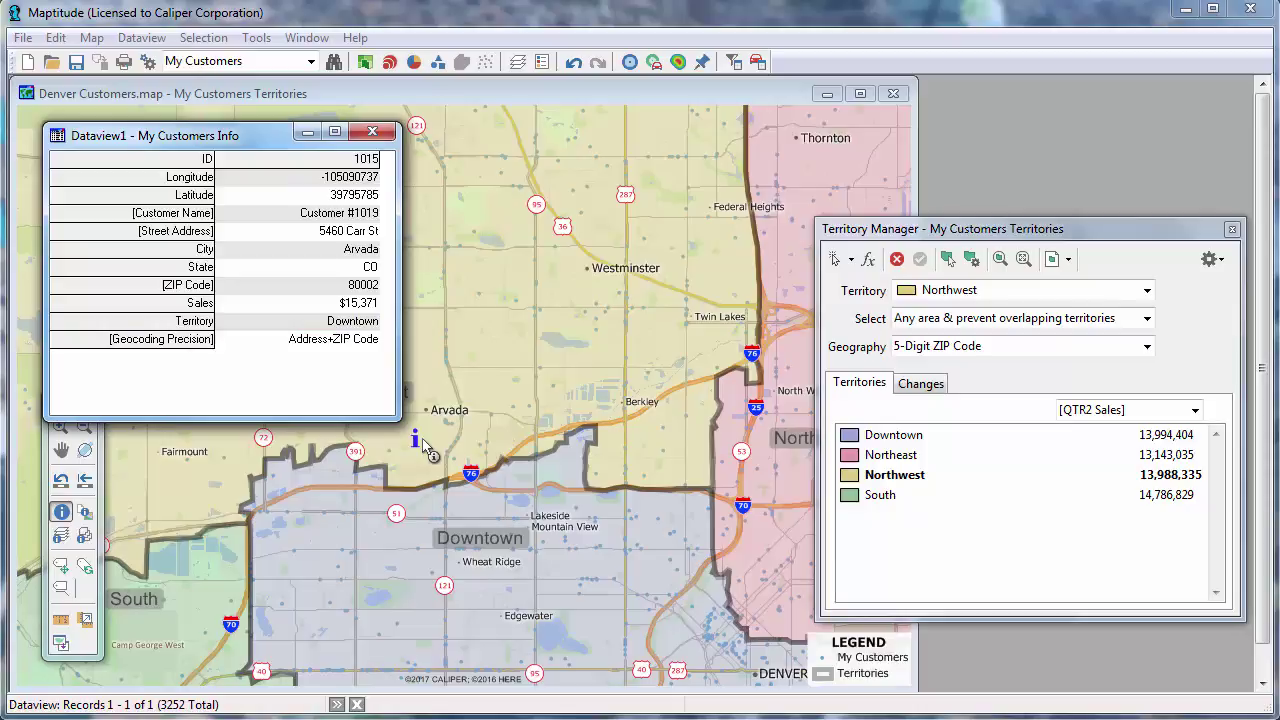
left_click(371, 134)
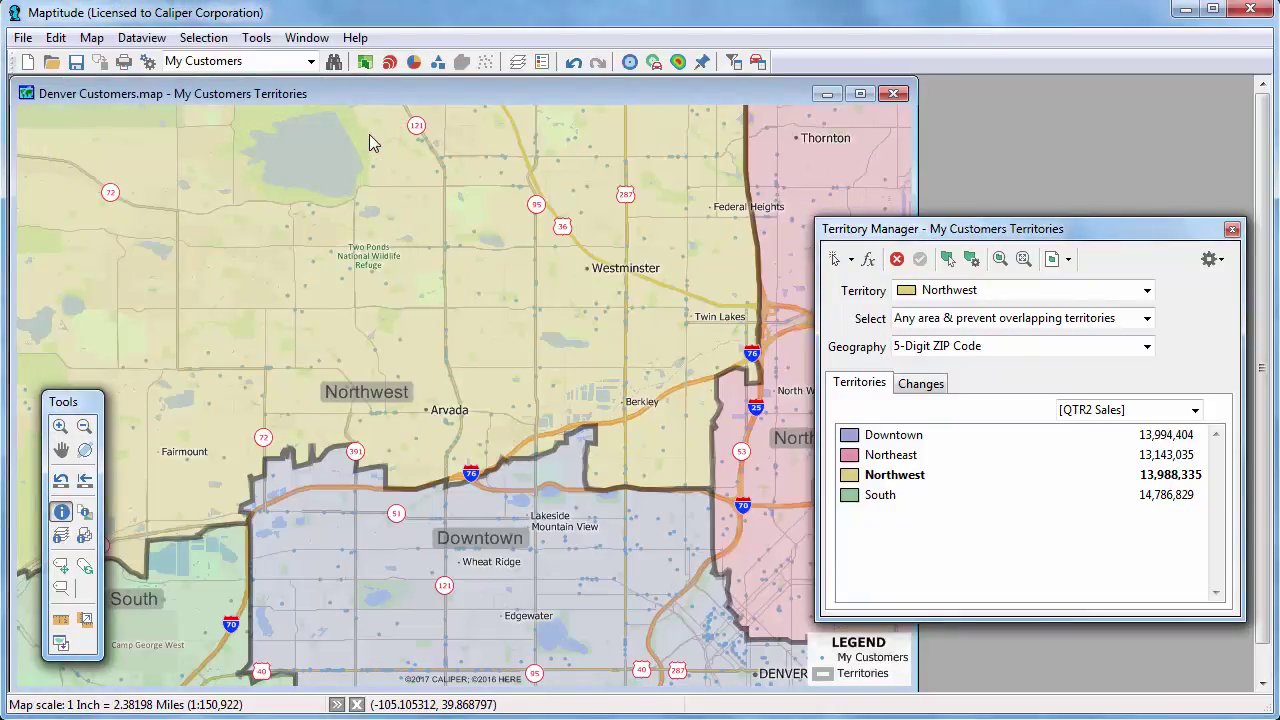
left_click(166, 44)
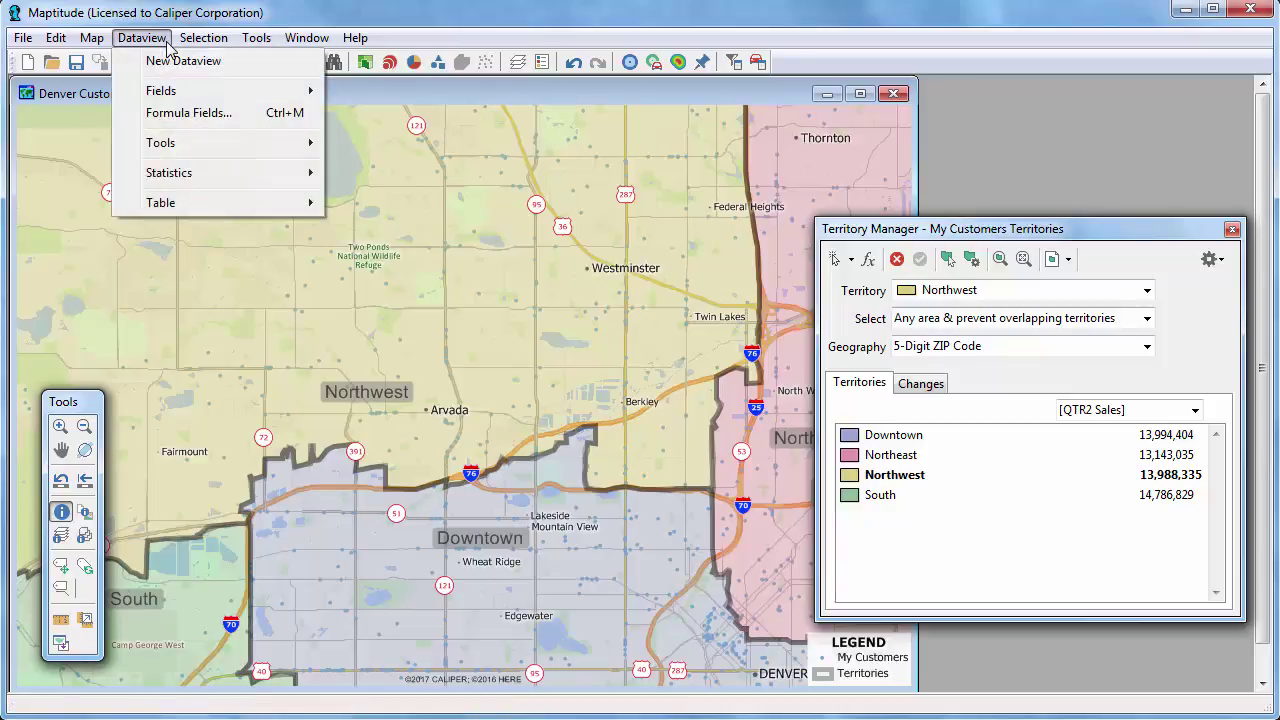
In a new My Customers dataview, fill the Territory column by tagging from the Territories layer.
left_click(170, 61)
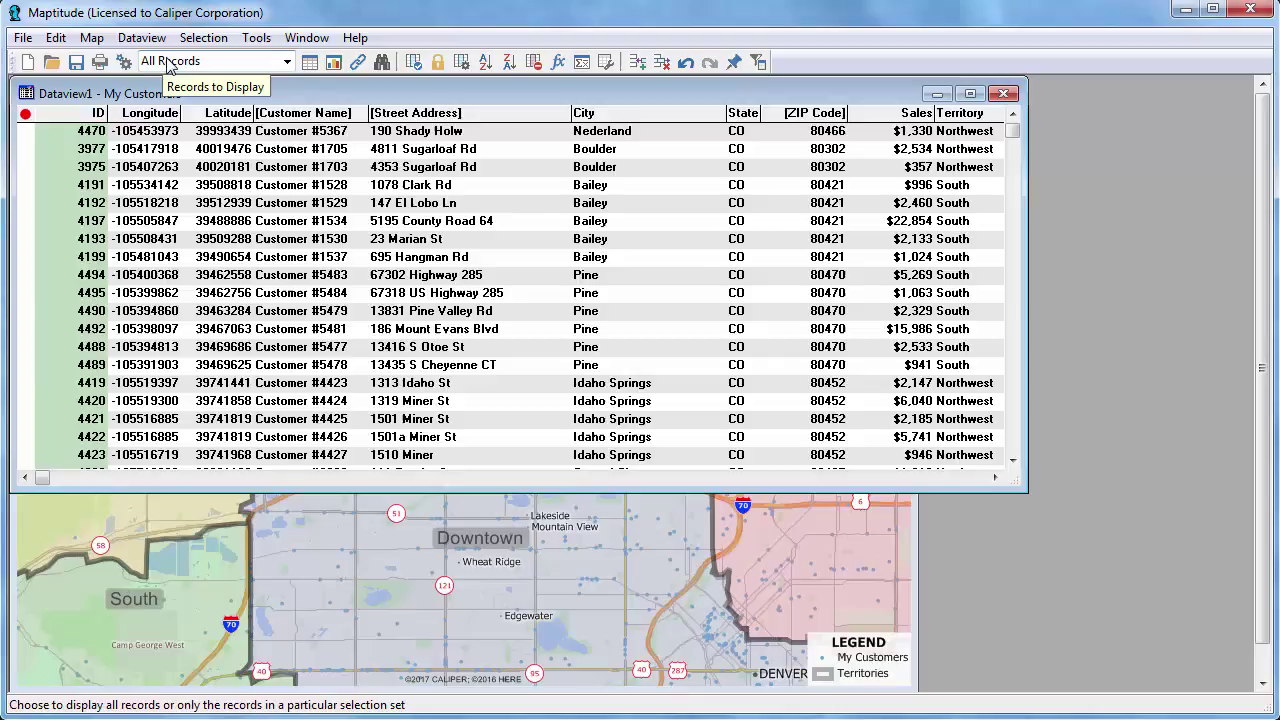
left_click(957, 477)
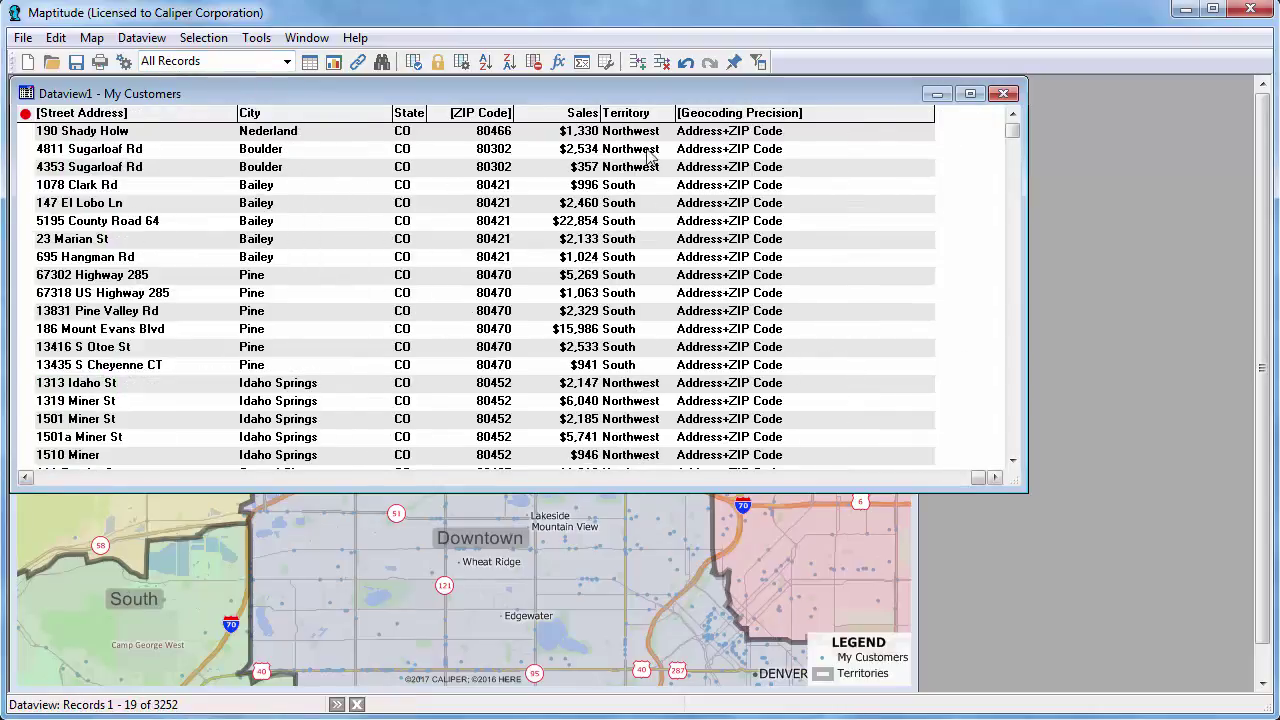
left_click(637, 115)
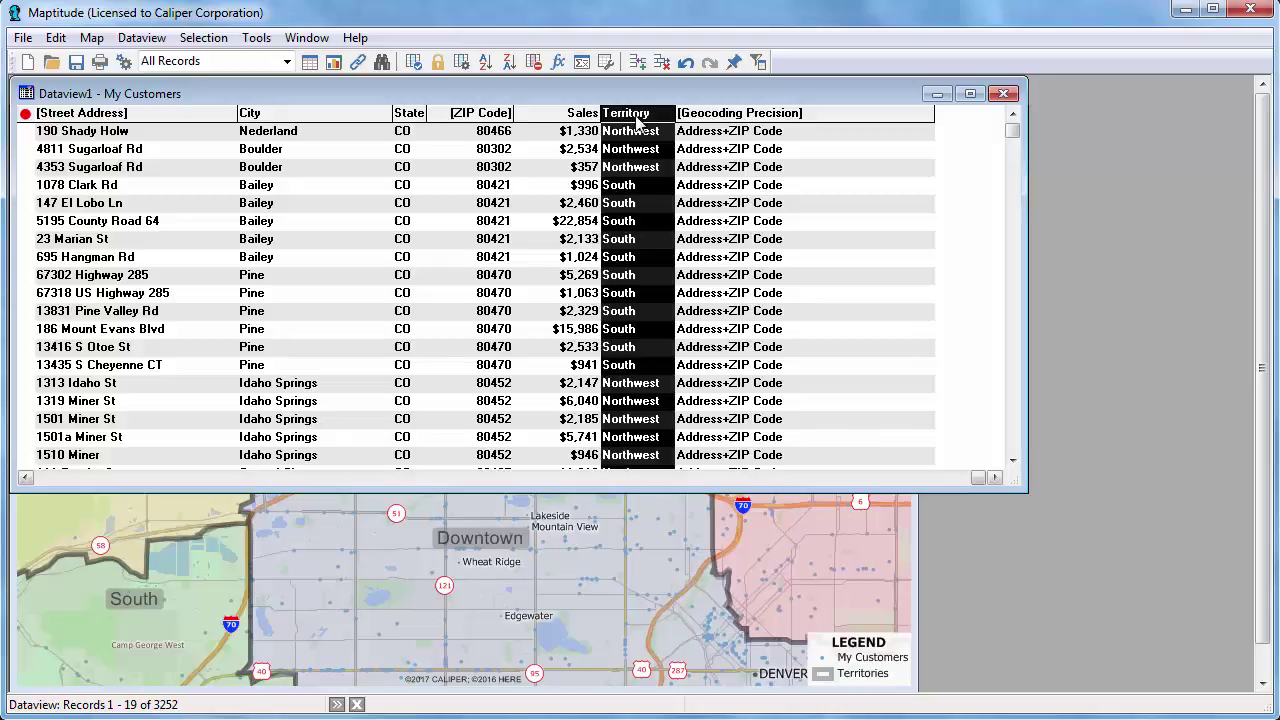
left_click(55, 39)
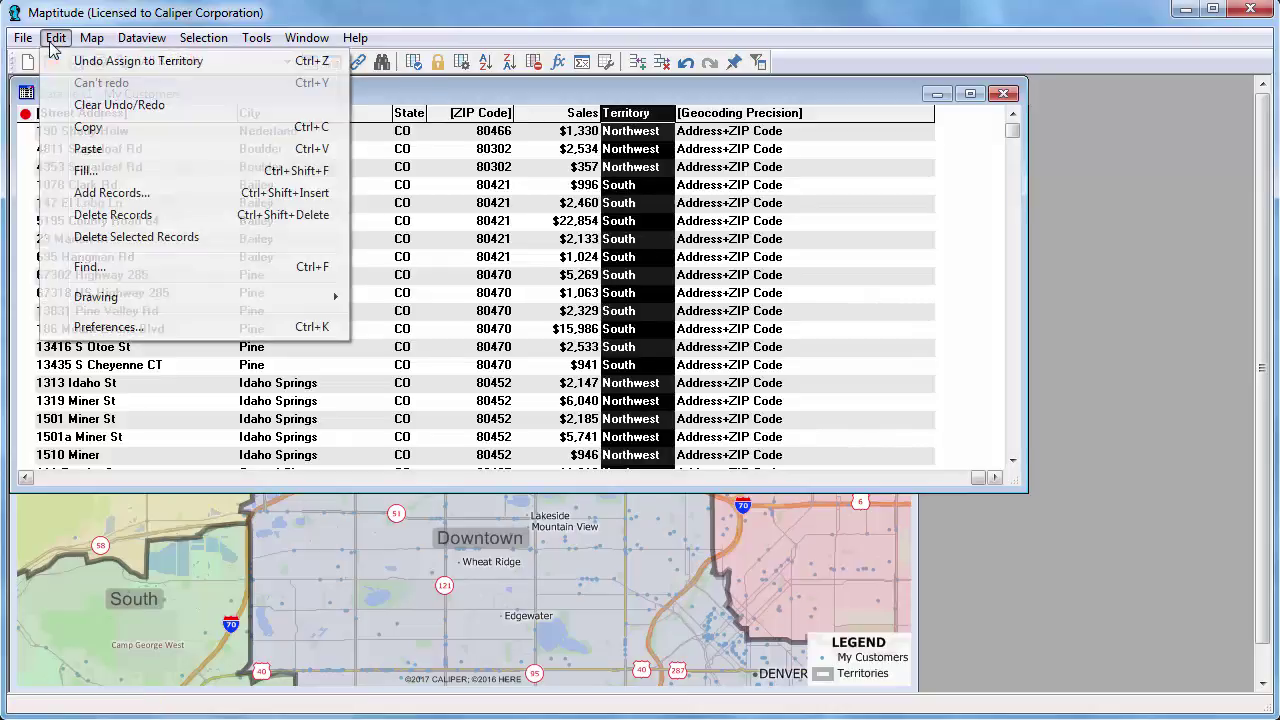
left_click(98, 172)
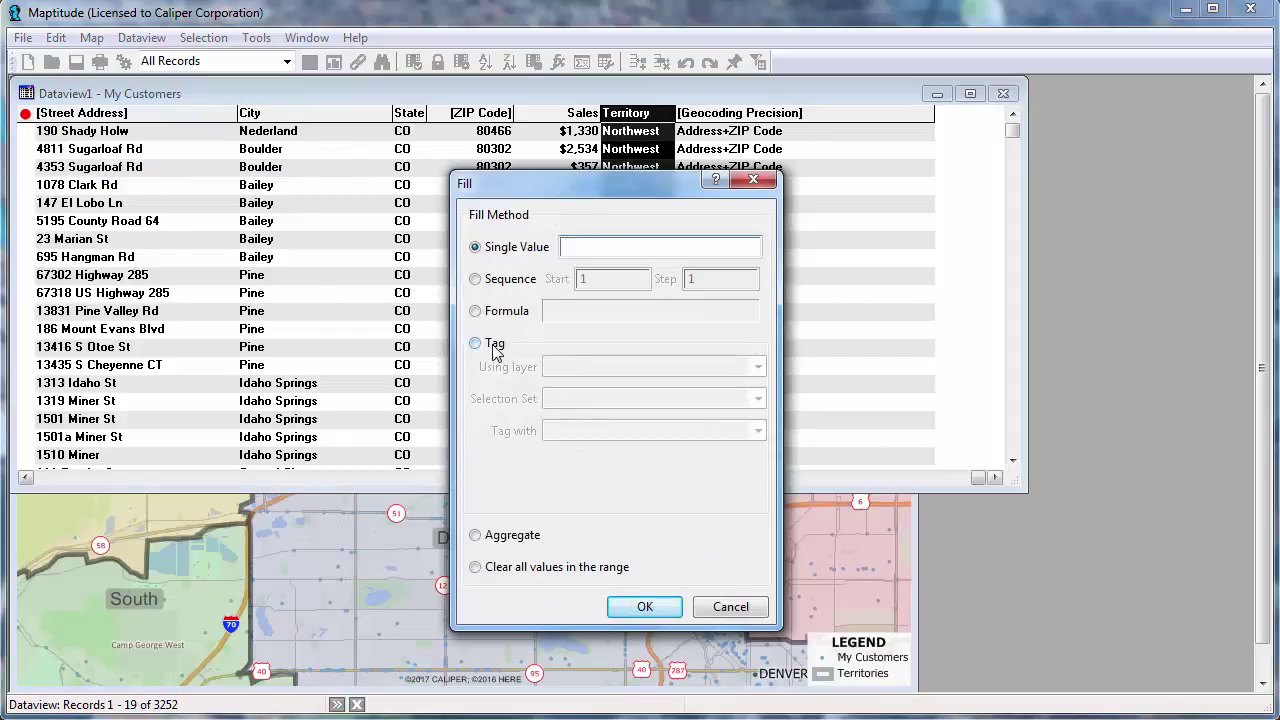
left_click(495, 350)
left_click(568, 368)
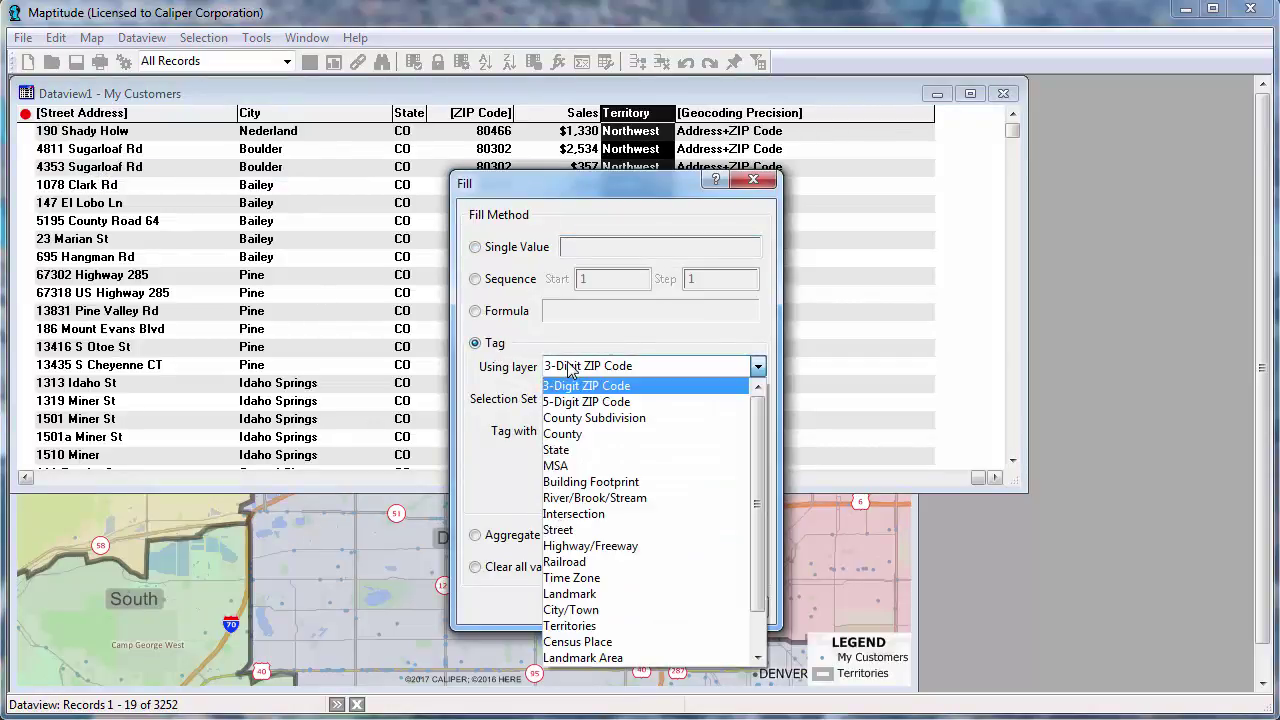
left_click(569, 626)
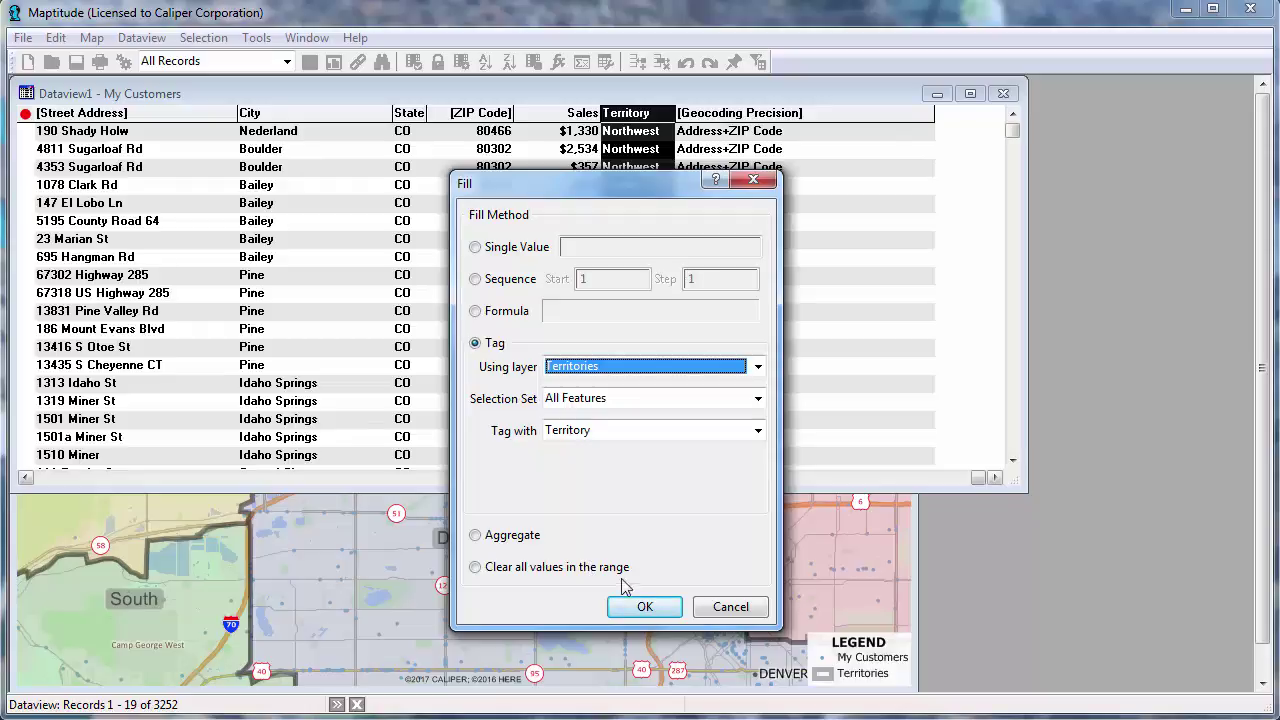
left_click(655, 606)
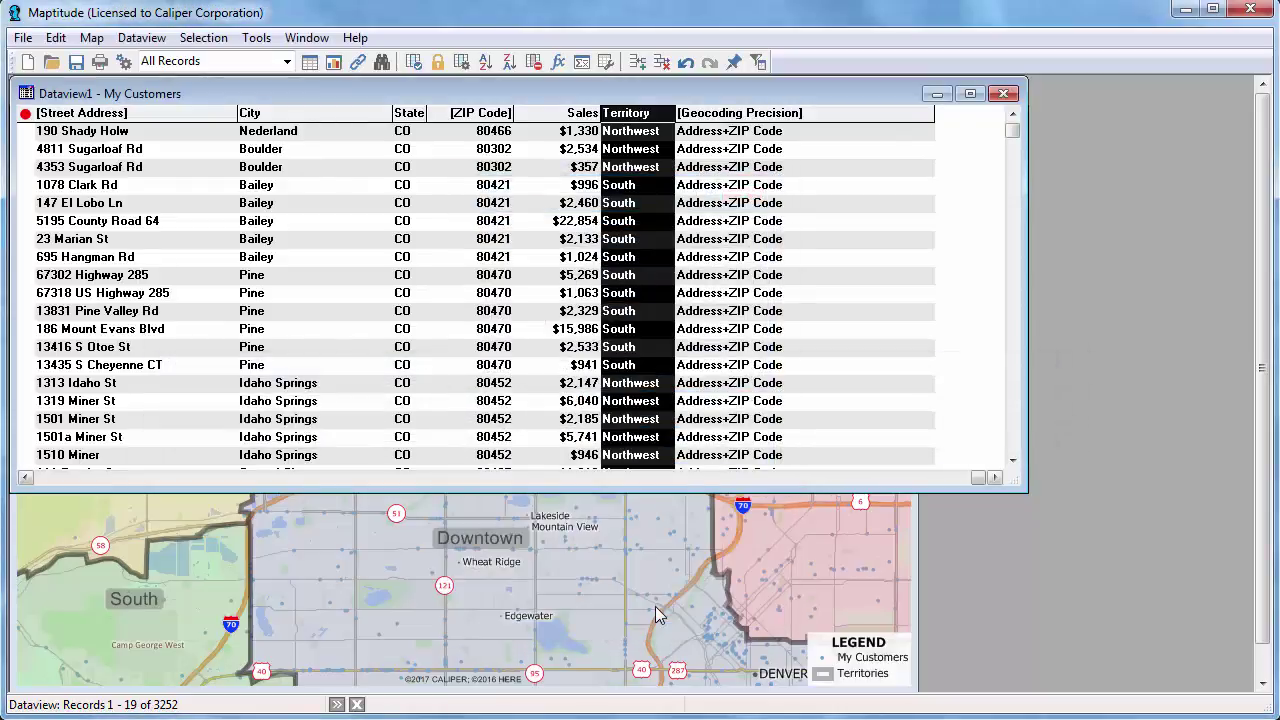
left_click(1004, 94)
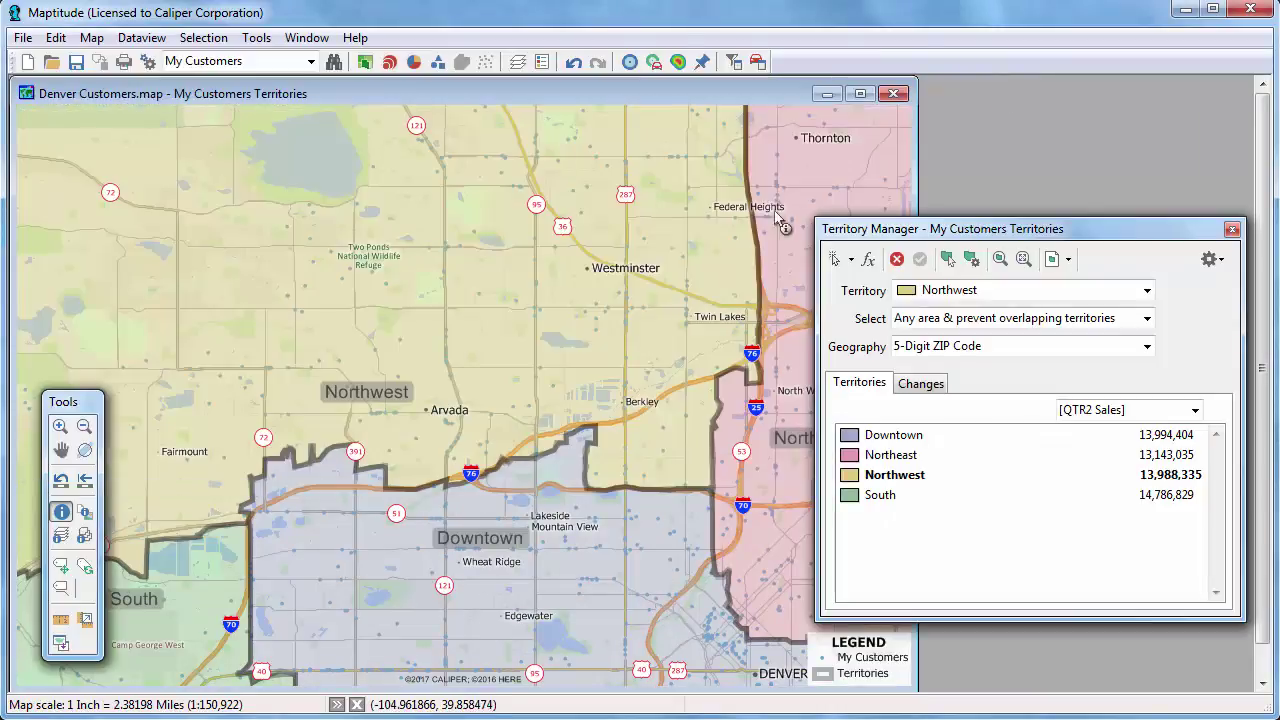
left_click(416, 438)
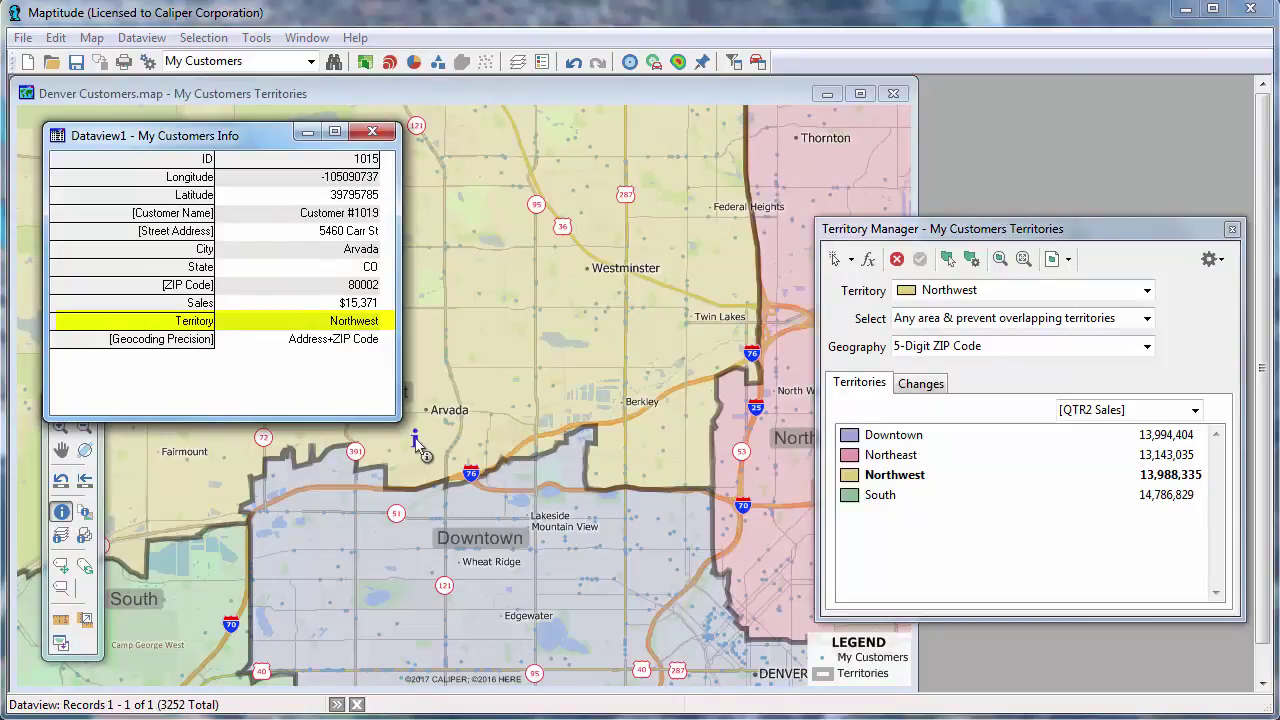
left_click(371, 134)
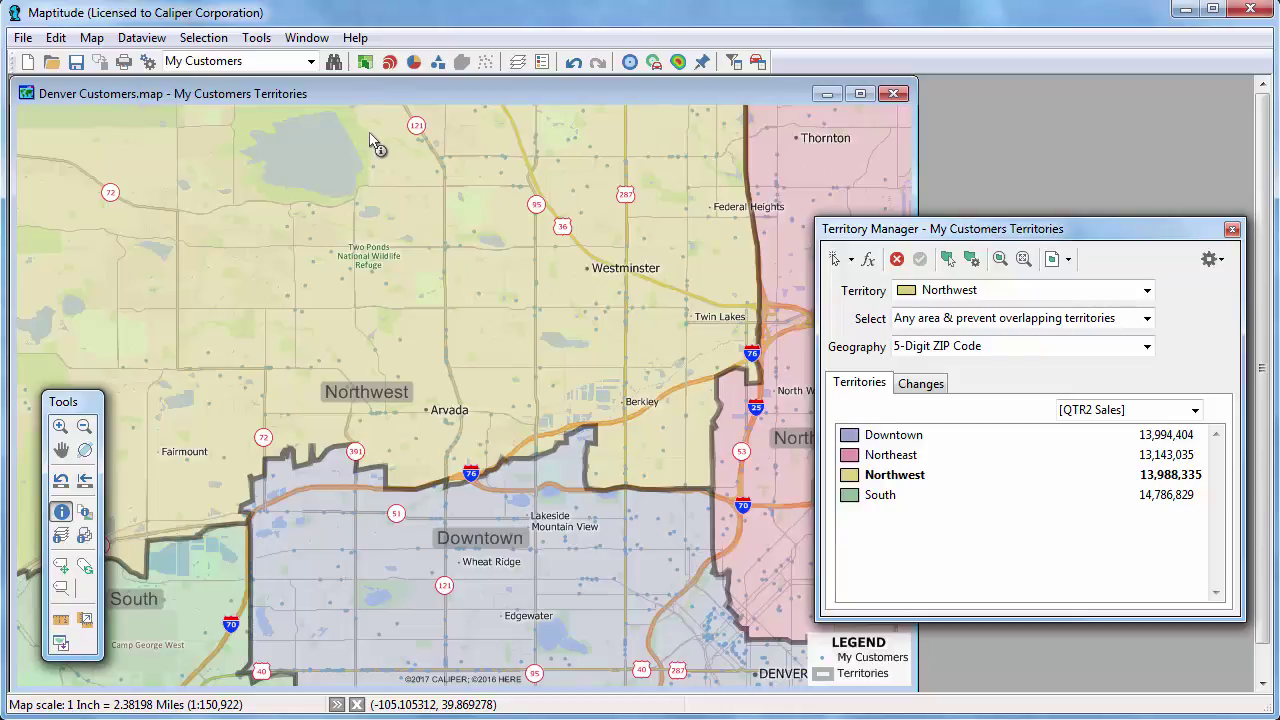
Export all four selected territories to an Excel workbook saved as 'Updated Customers'.
left_click_drag(931, 437, 937, 512)
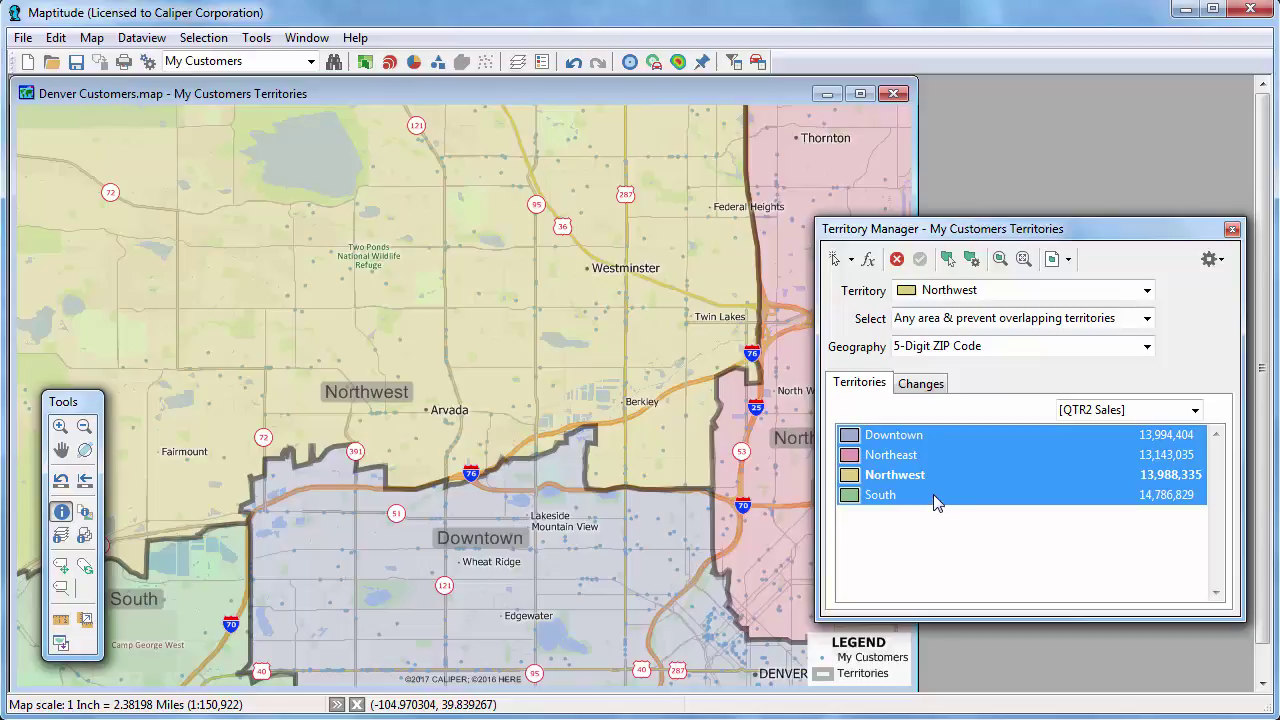
right_click(934, 497)
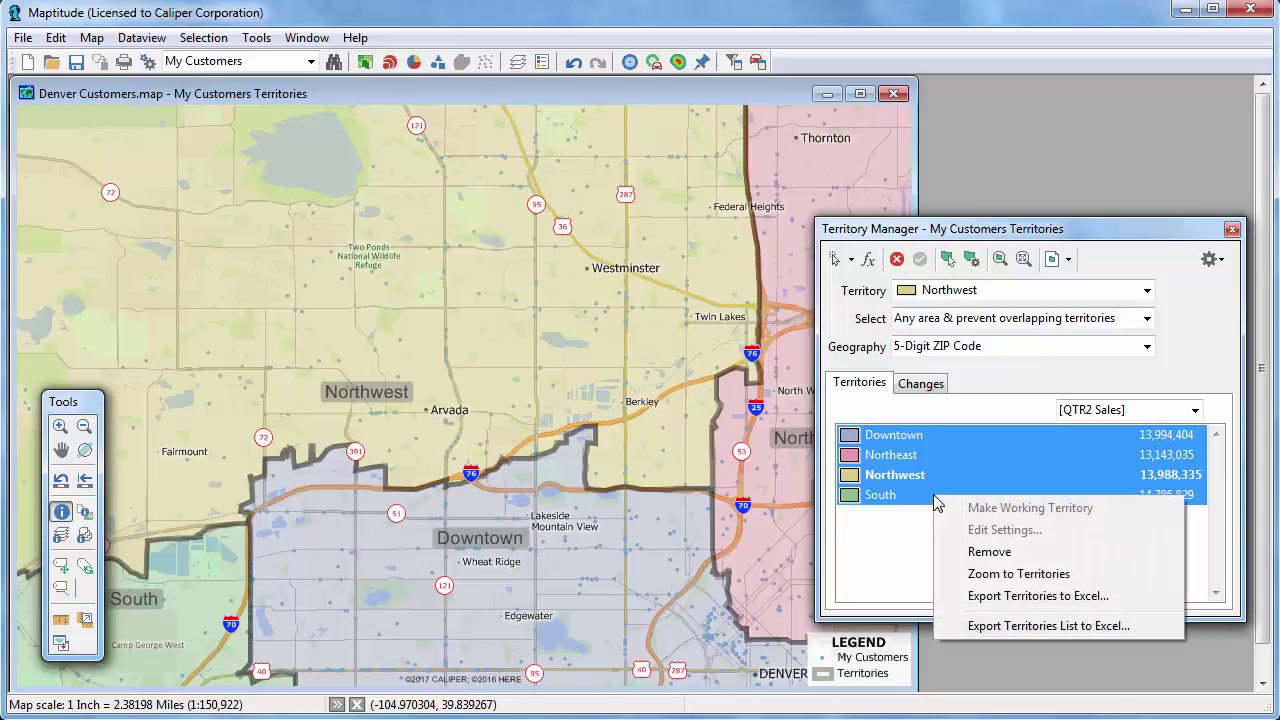
left_click(1002, 598)
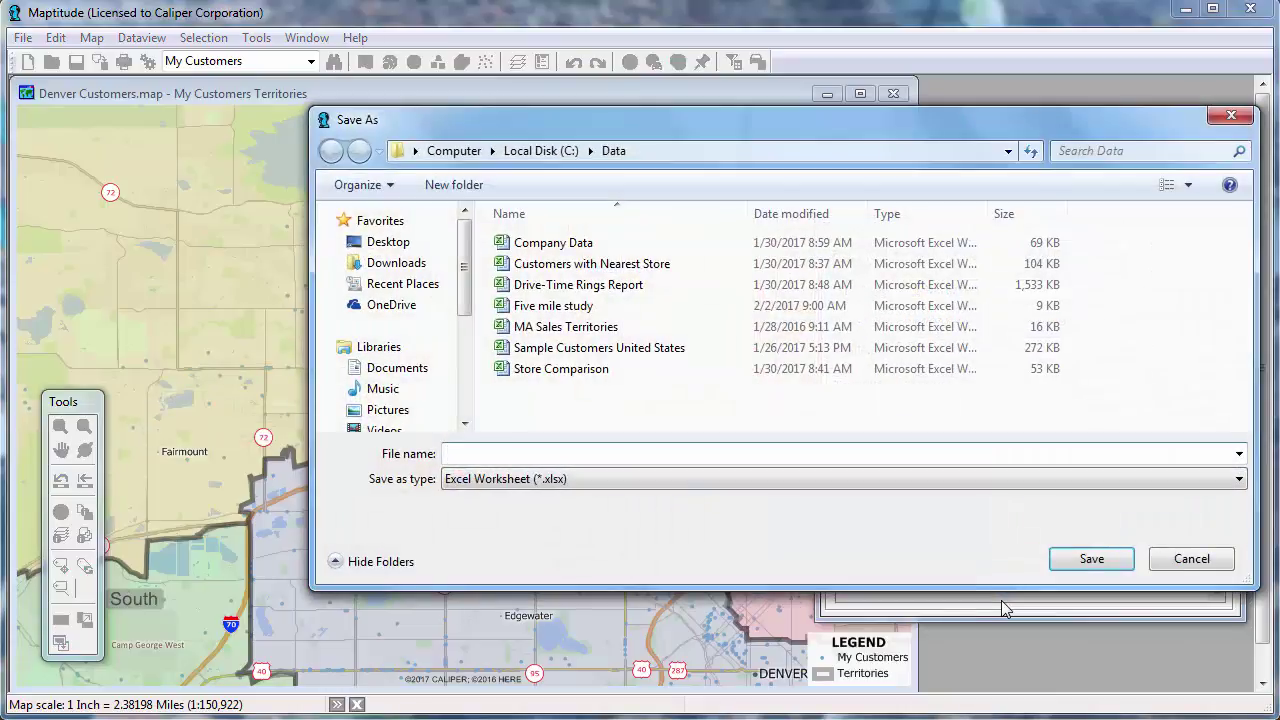
type("Updated Customers")
left_click(1097, 555)
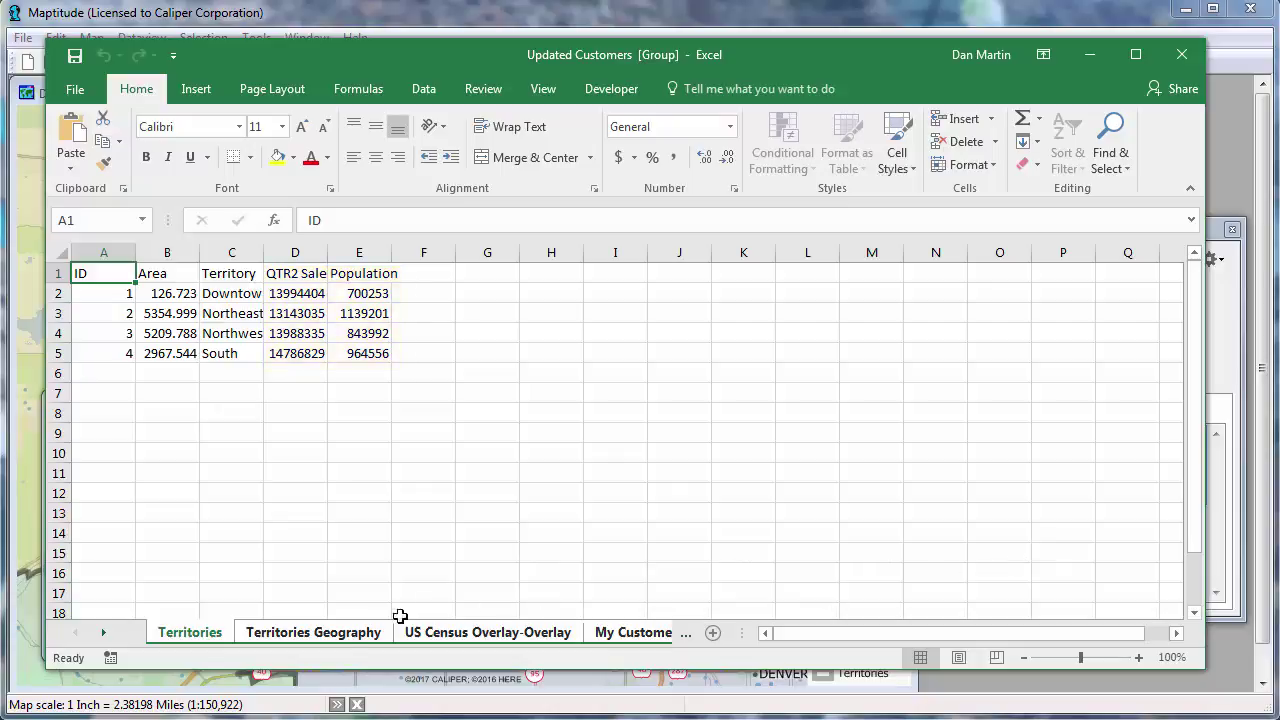
Review the Territories Geography, US Census Overlay-Overlay and My Customers sheets in turn.
left_click(358, 633)
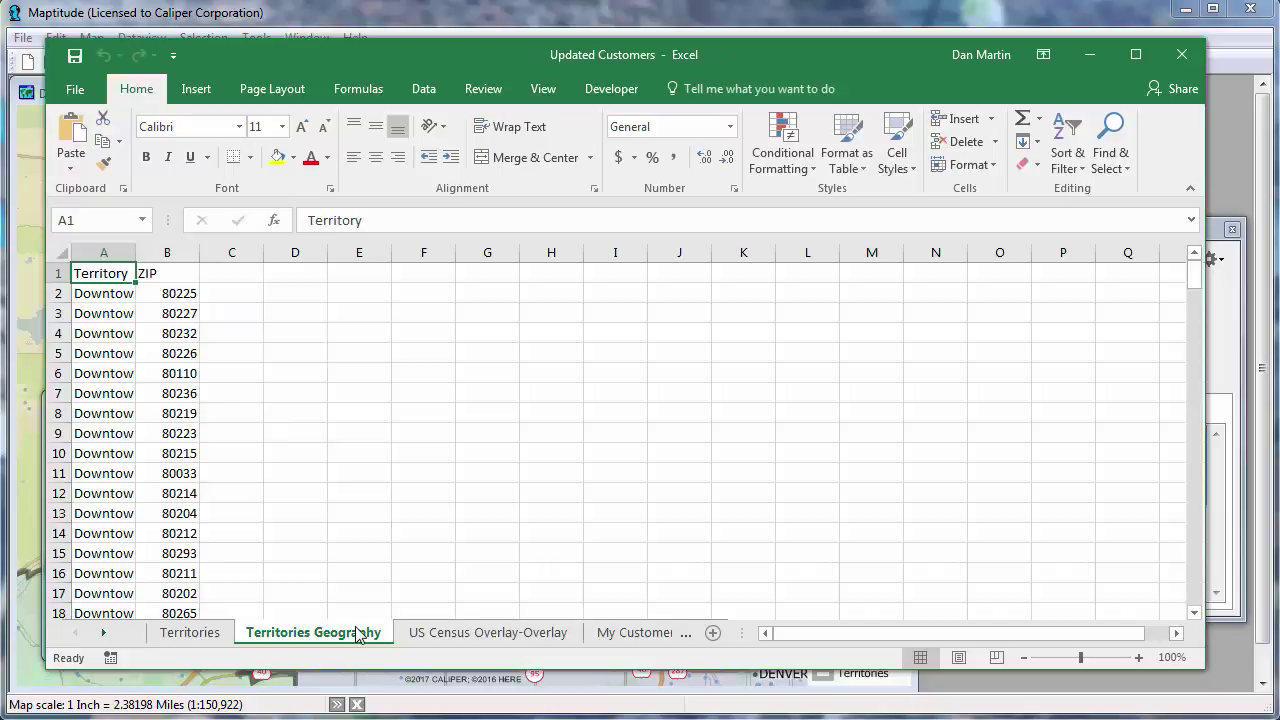
left_click(428, 638)
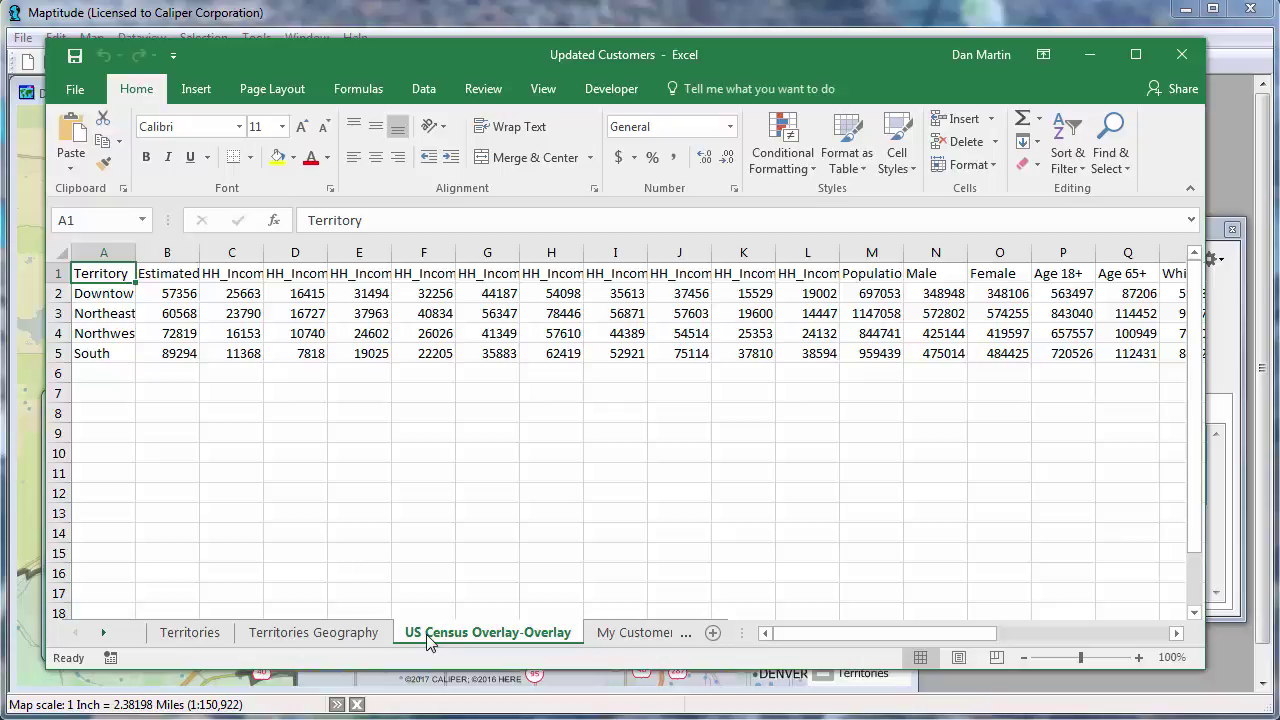
left_click(615, 634)
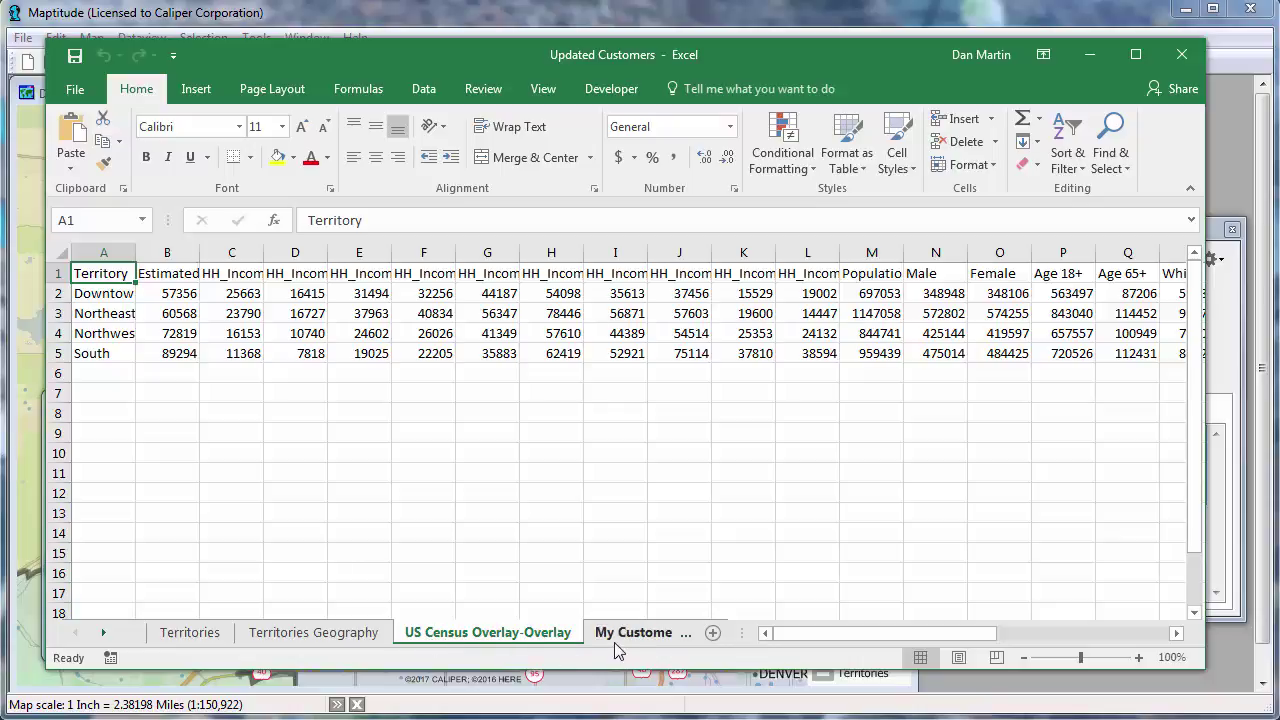